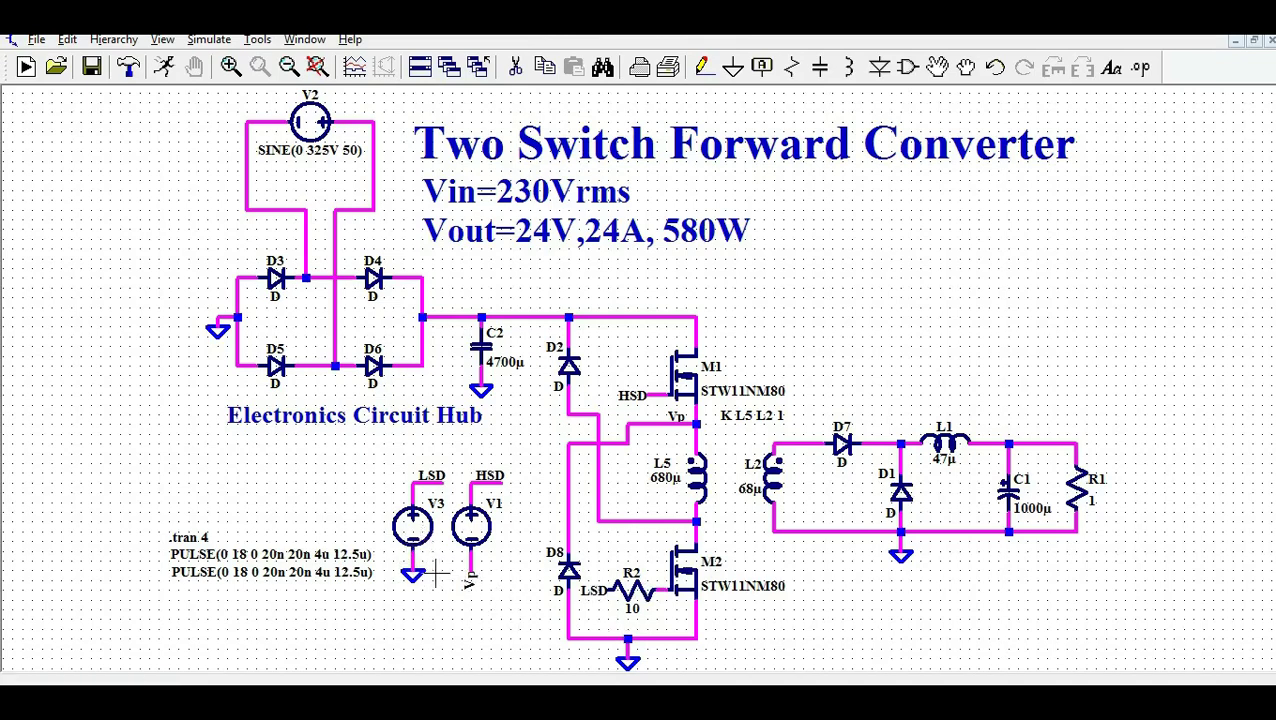
Step: Review the pulse settings of the high-side drive source V1, including its on voltage, fall time and period
{"action": "right_click", "coordinate": [470, 525]}
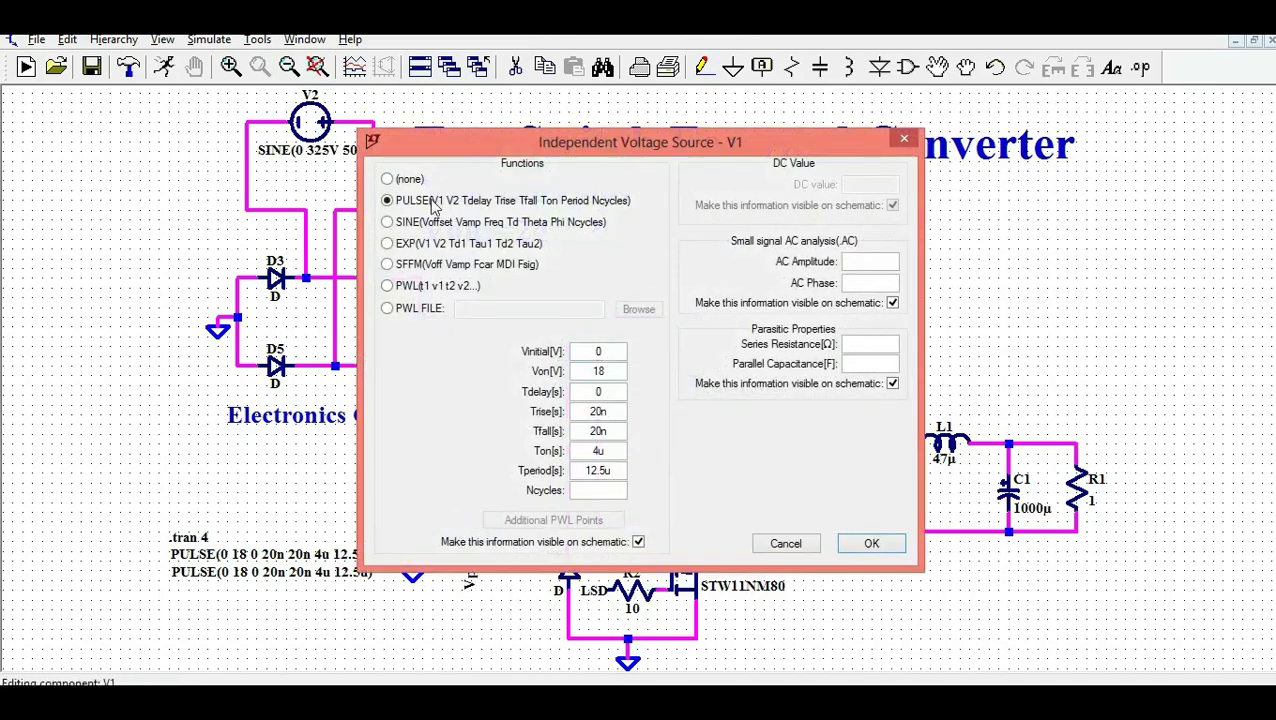
{"action": "left_click_drag", "start_coordinate": [450, 155], "coordinate": [603, 47]}
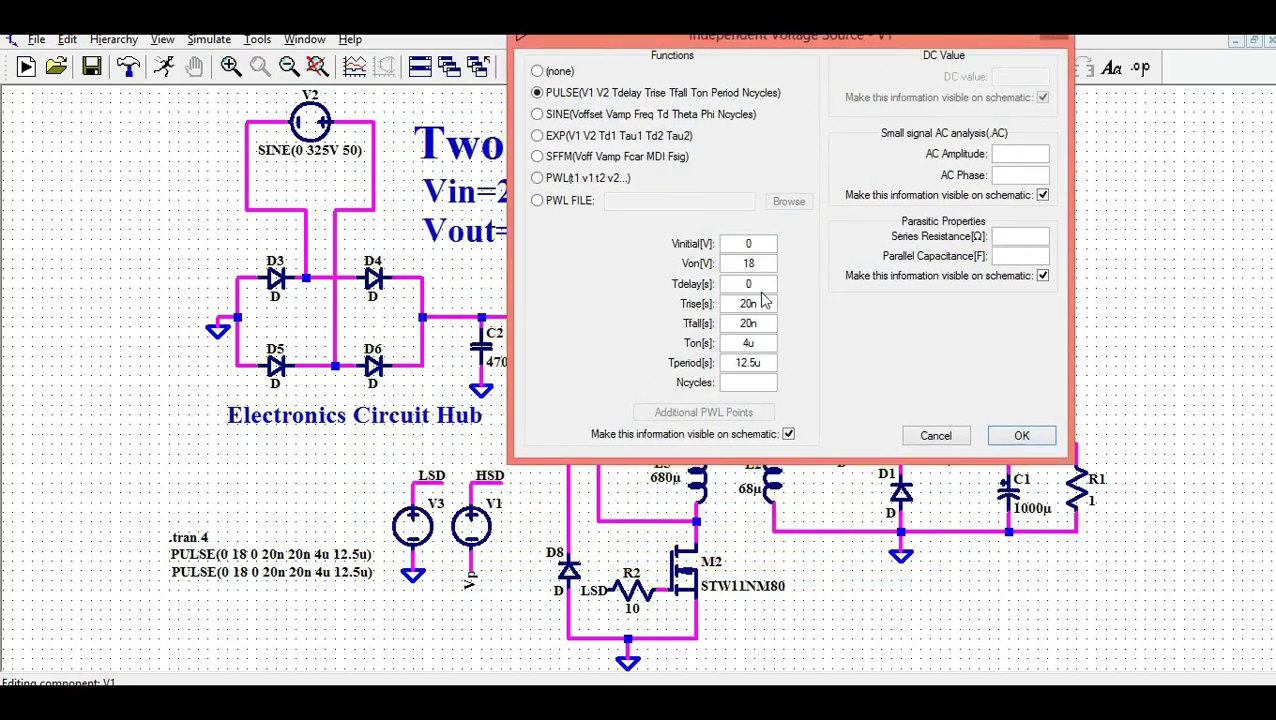
{"action": "left_click_drag", "start_coordinate": [738, 261], "coordinate": [759, 263]}
{"action": "left_click_drag", "start_coordinate": [738, 323], "coordinate": [762, 324]}
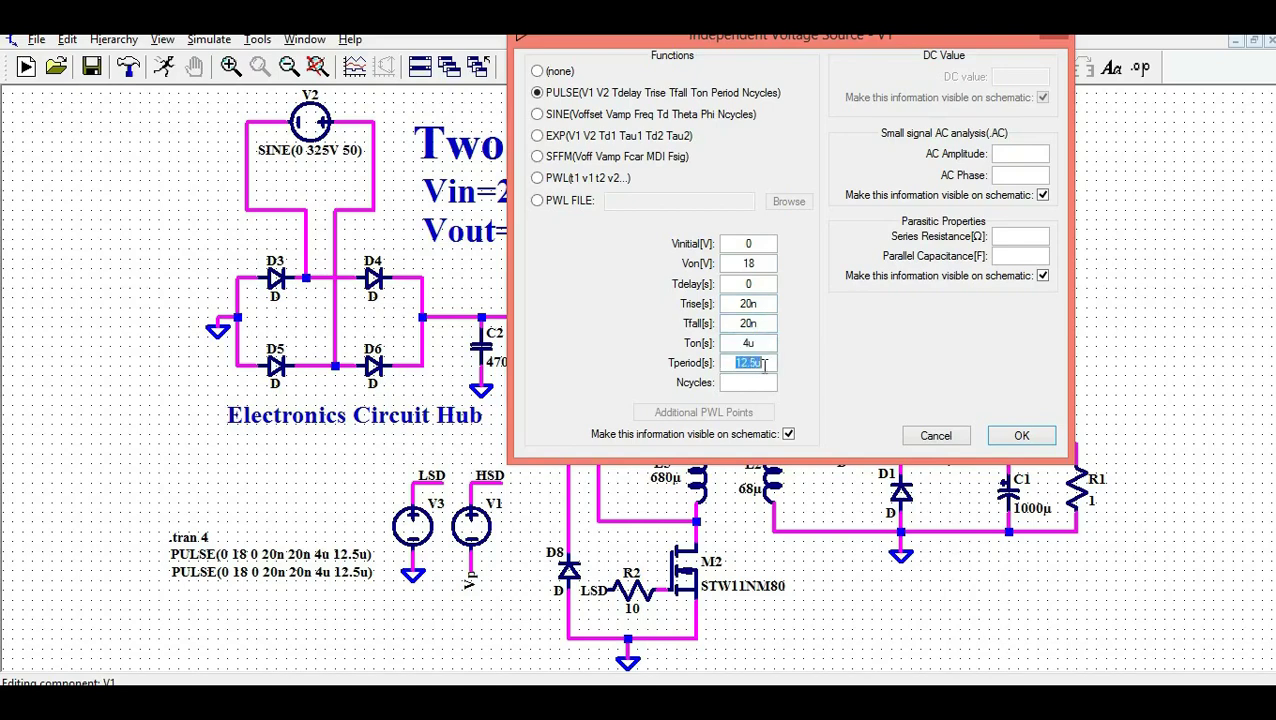
{"action": "left_click", "coordinate": [1031, 441]}
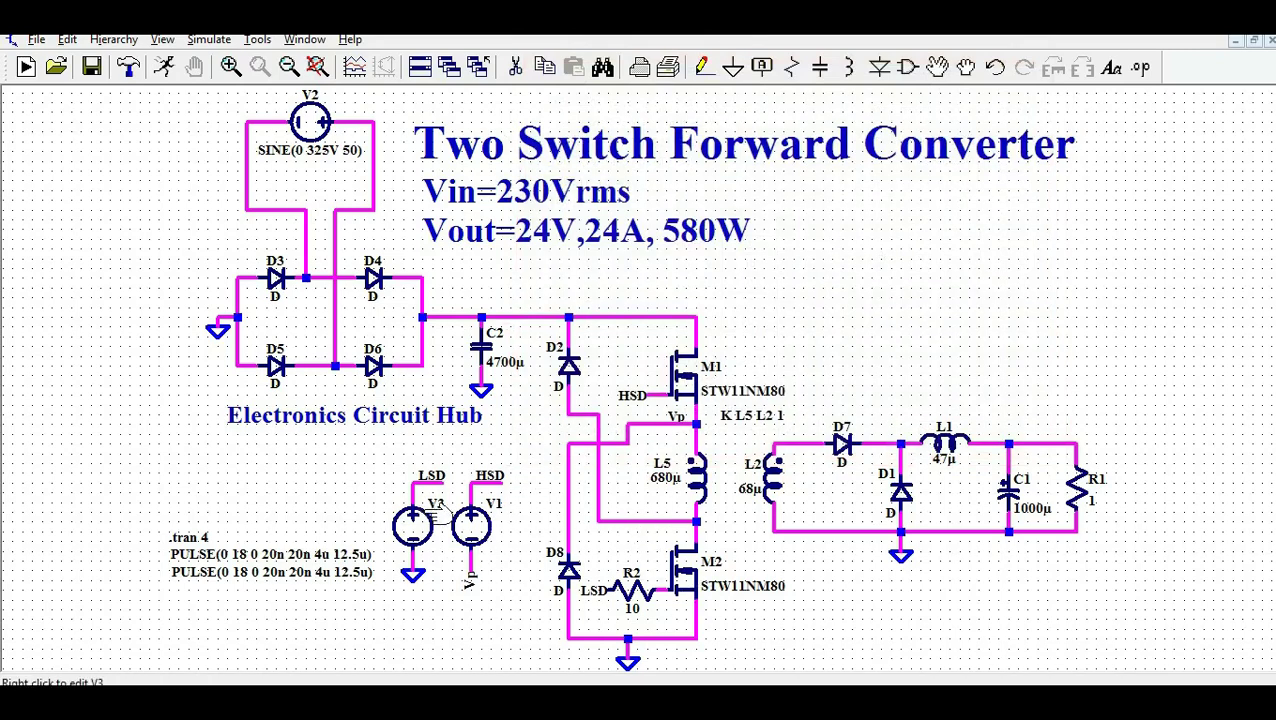
Step: Review the pulse settings of the low-side drive source V3
{"action": "right_click", "coordinate": [420, 524]}
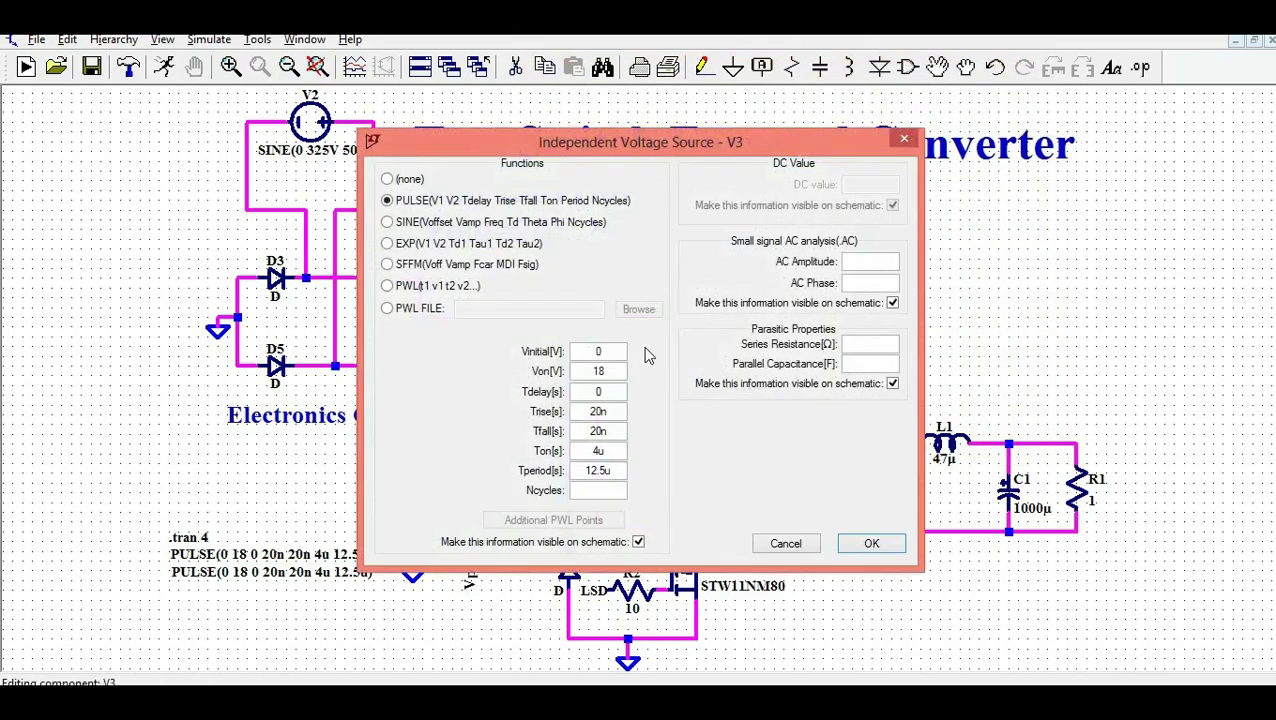
{"action": "left_click_drag", "start_coordinate": [428, 144], "coordinate": [628, 74]}
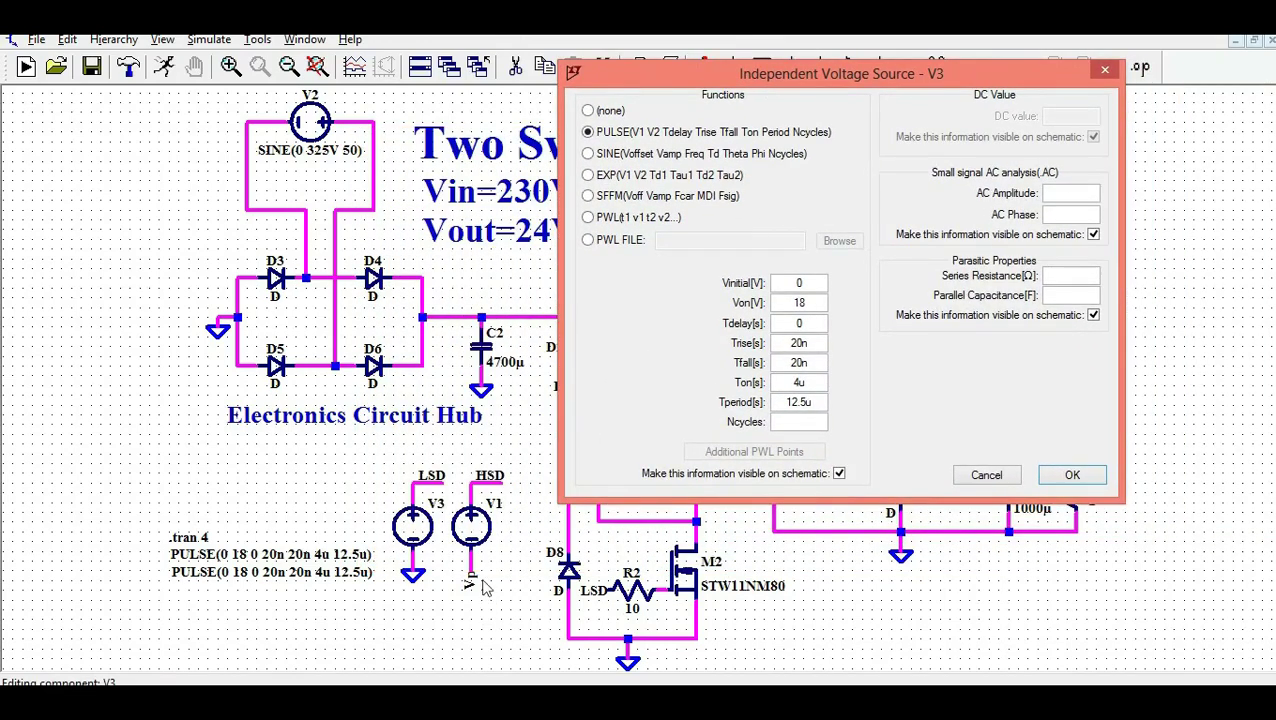
{"action": "left_click", "coordinate": [1072, 476]}
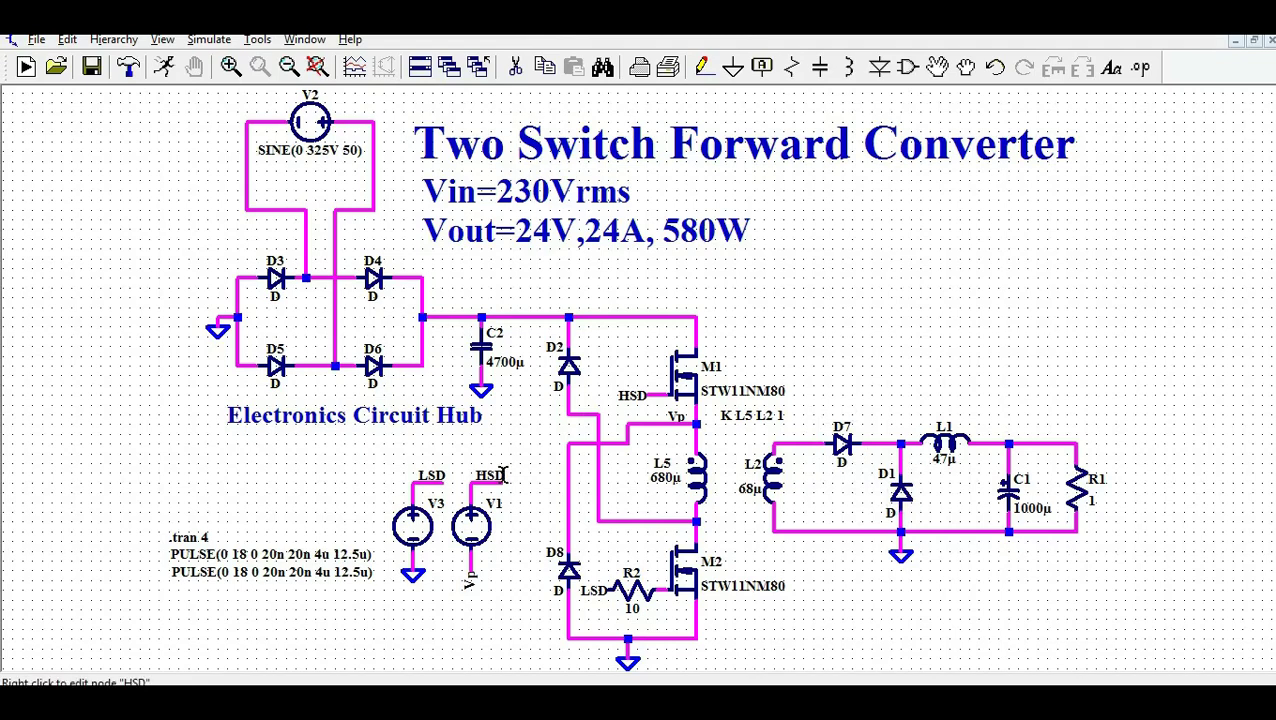
Step: Set the transient simulation's stop time to 10m and run the simulation
{"action": "left_click", "coordinate": [209, 39]}
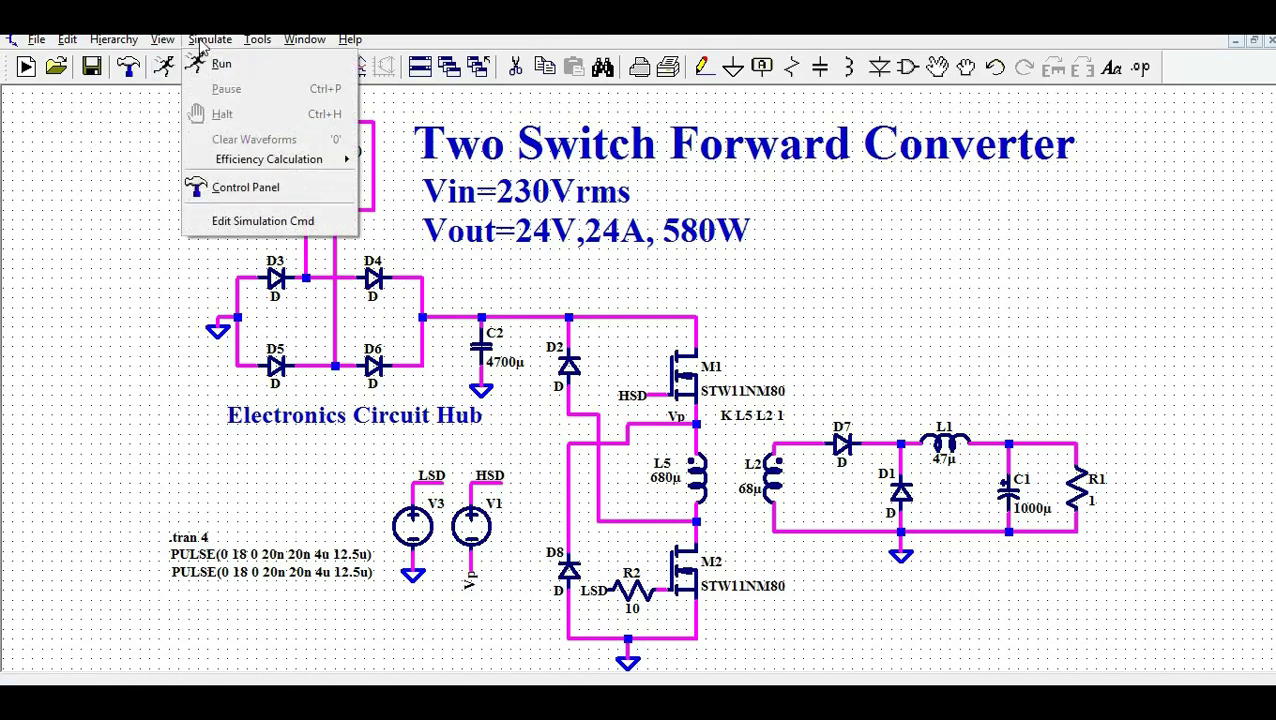
{"action": "left_click", "coordinate": [262, 221]}
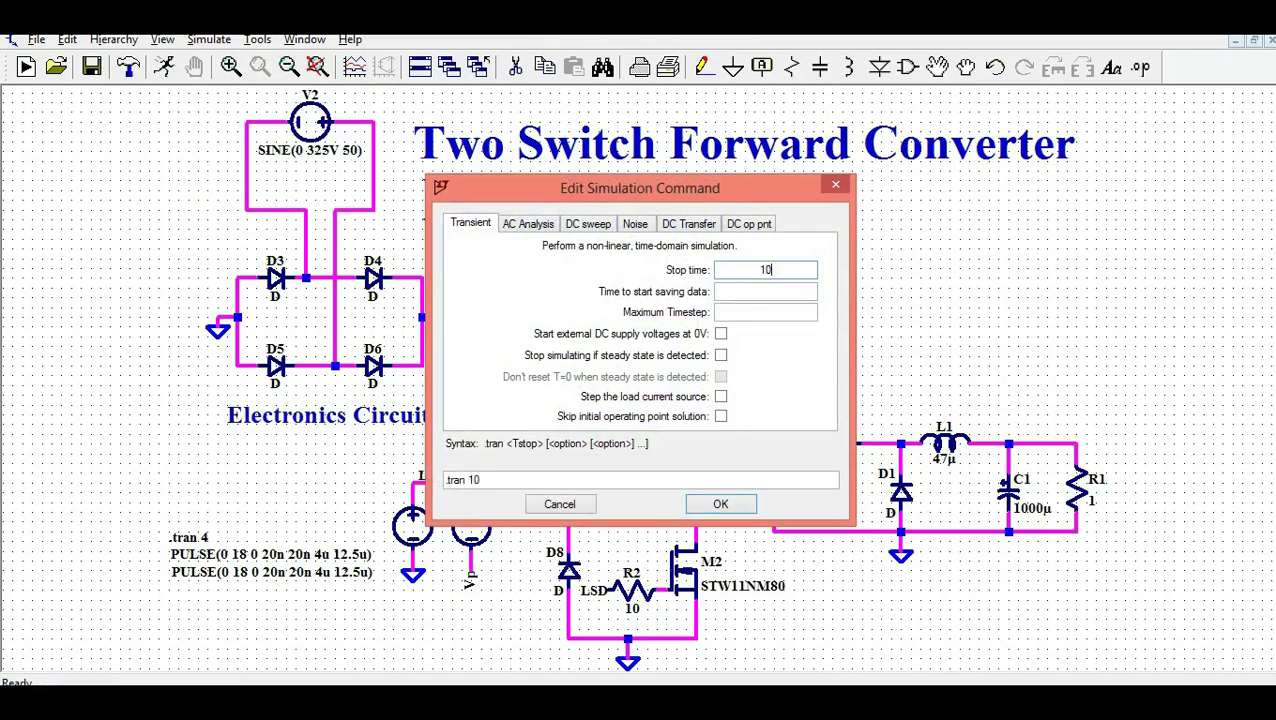
{"action": "type", "text": "10m"}
{"action": "key", "text": "Return"}
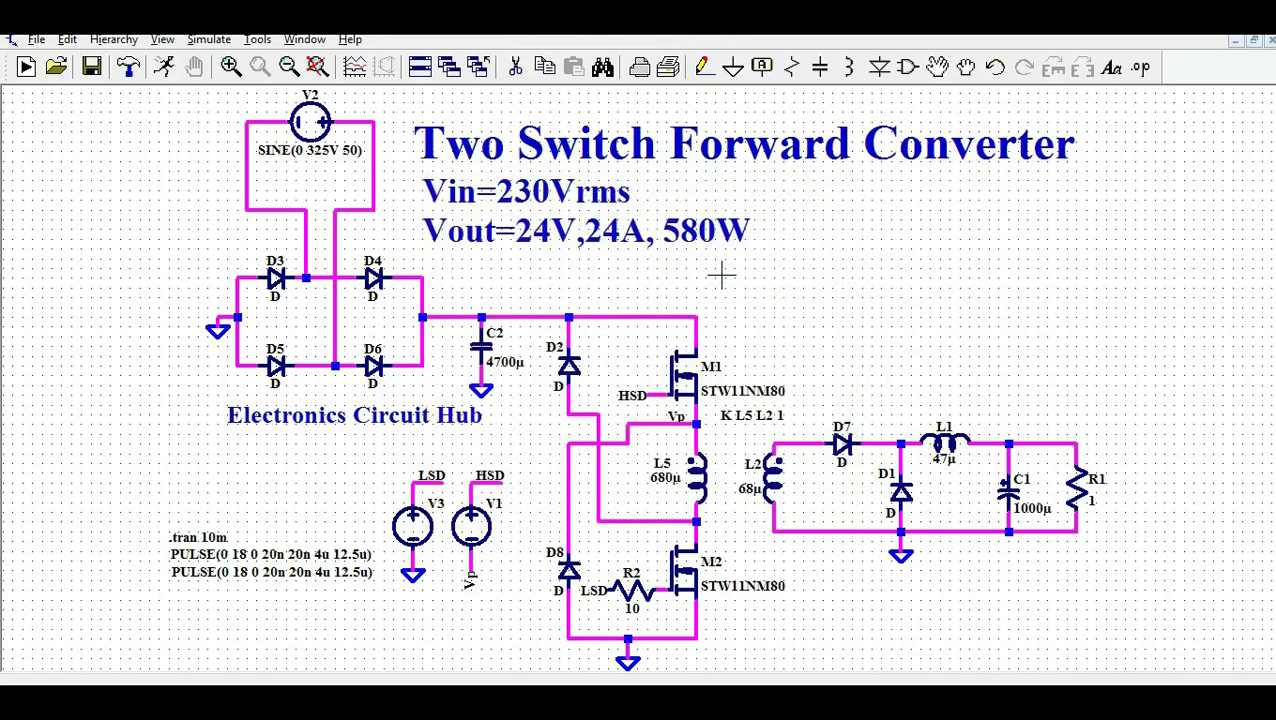
{"action": "left_click", "coordinate": [164, 66]}
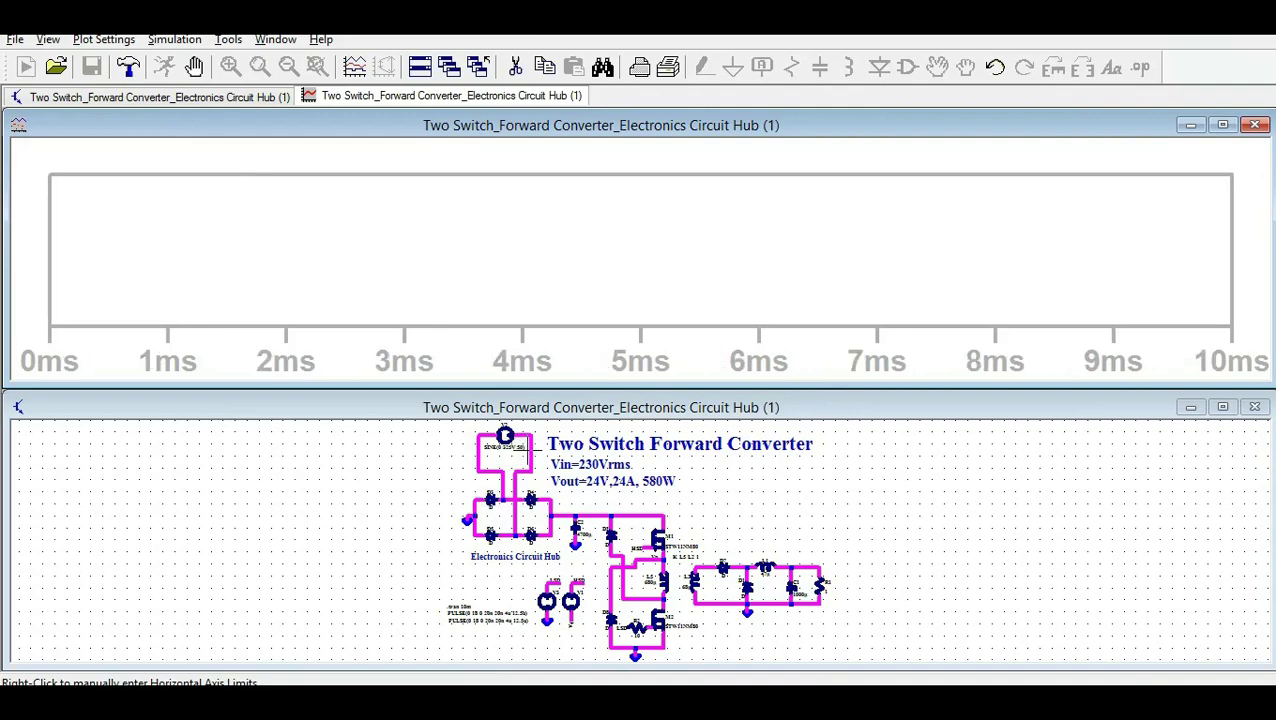
Step: Plot the differential voltage across the AC input source V2
{"action": "left_click", "coordinate": [534, 447]}
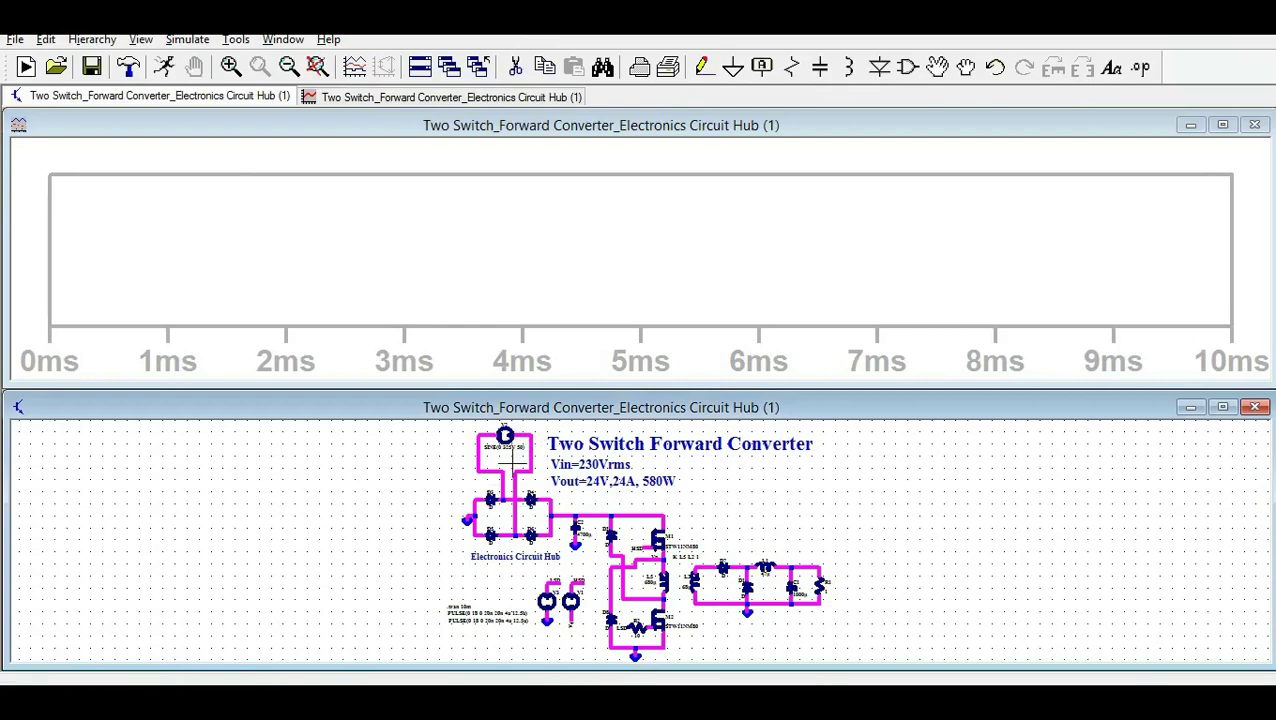
{"action": "left_click_drag", "start_coordinate": [536, 447], "coordinate": [479, 457]}
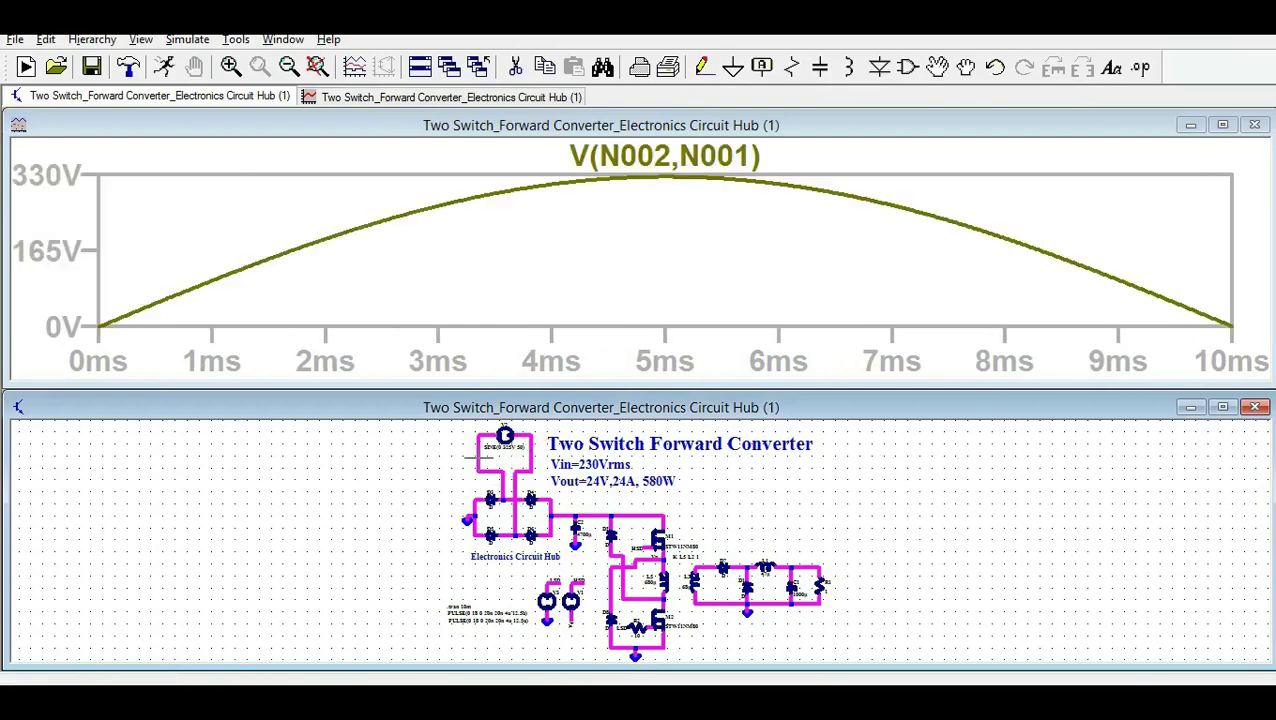
{"action": "left_click", "coordinate": [359, 163]}
{"action": "left_click", "coordinate": [320, 67]}
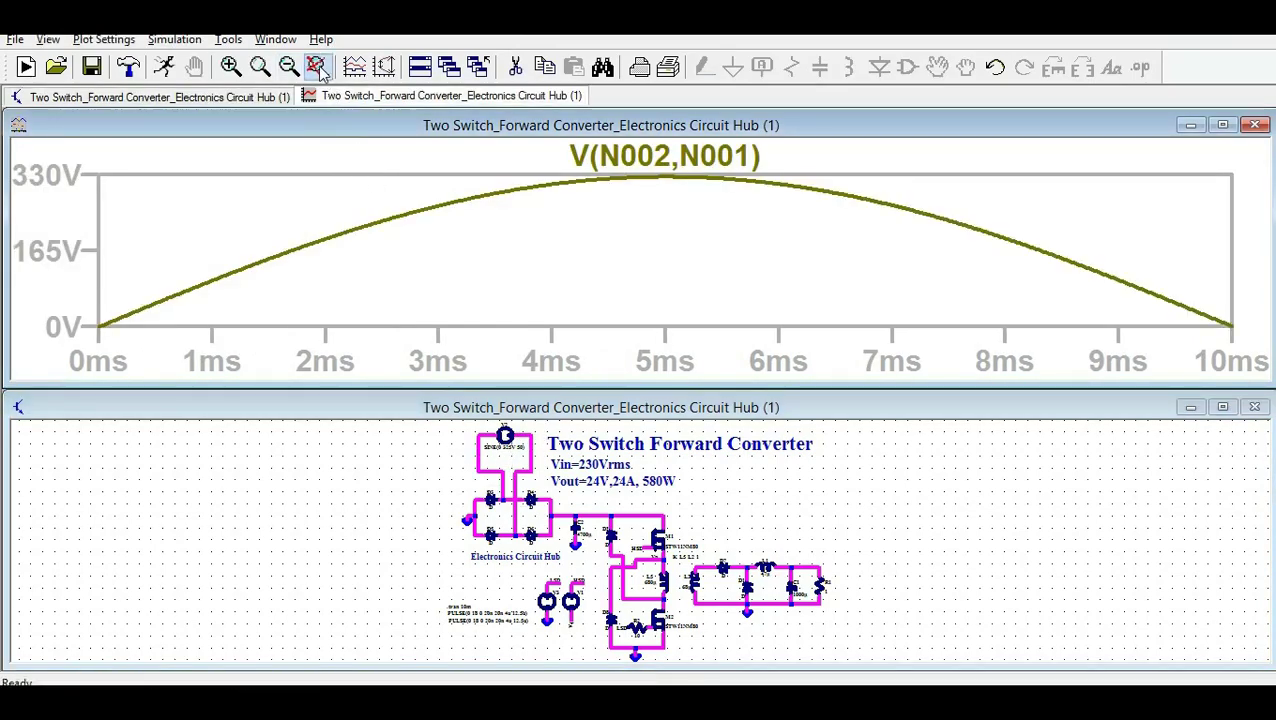
Step: Change the transient simulation's stop time to 20m and rerun the simulation
{"action": "right_click", "coordinate": [460, 610]}
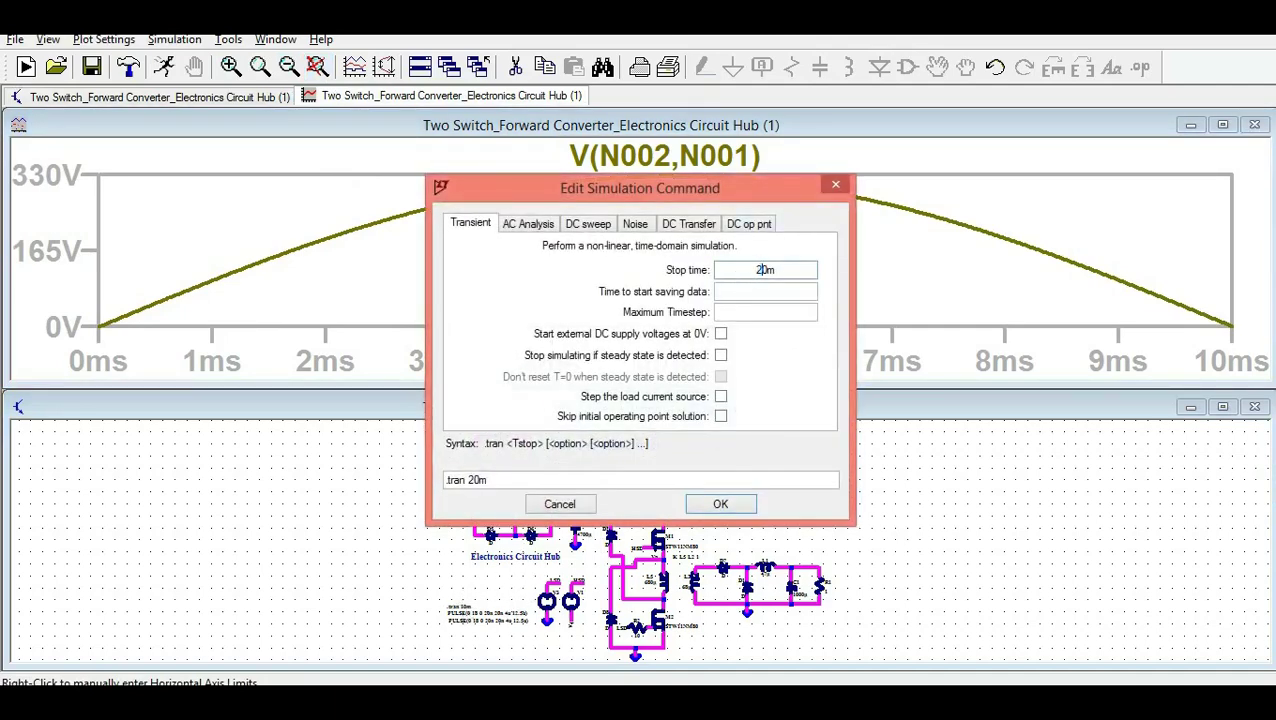
{"action": "key", "text": "Return"}
{"action": "left_click", "coordinate": [168, 70]}
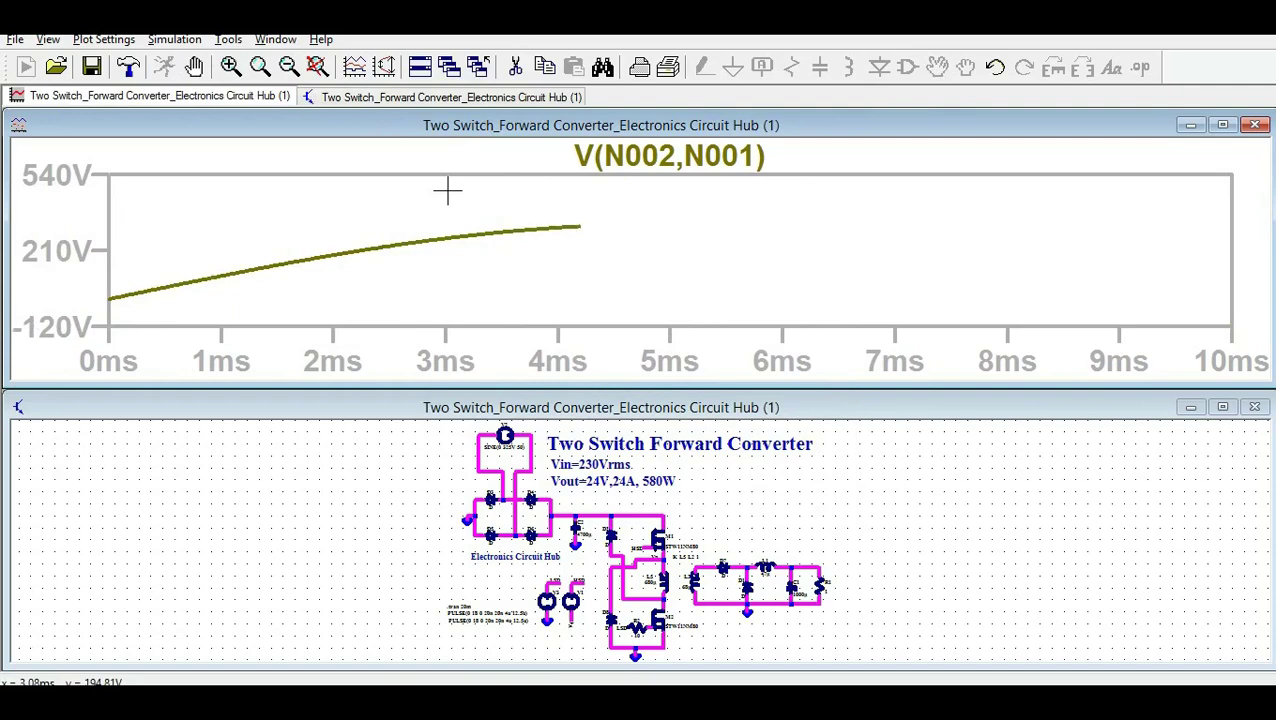
Step: Add the rectified DC bus voltage to the plot and maximize the waveform window to compare it with the AC input
{"action": "left_click", "coordinate": [605, 516]}
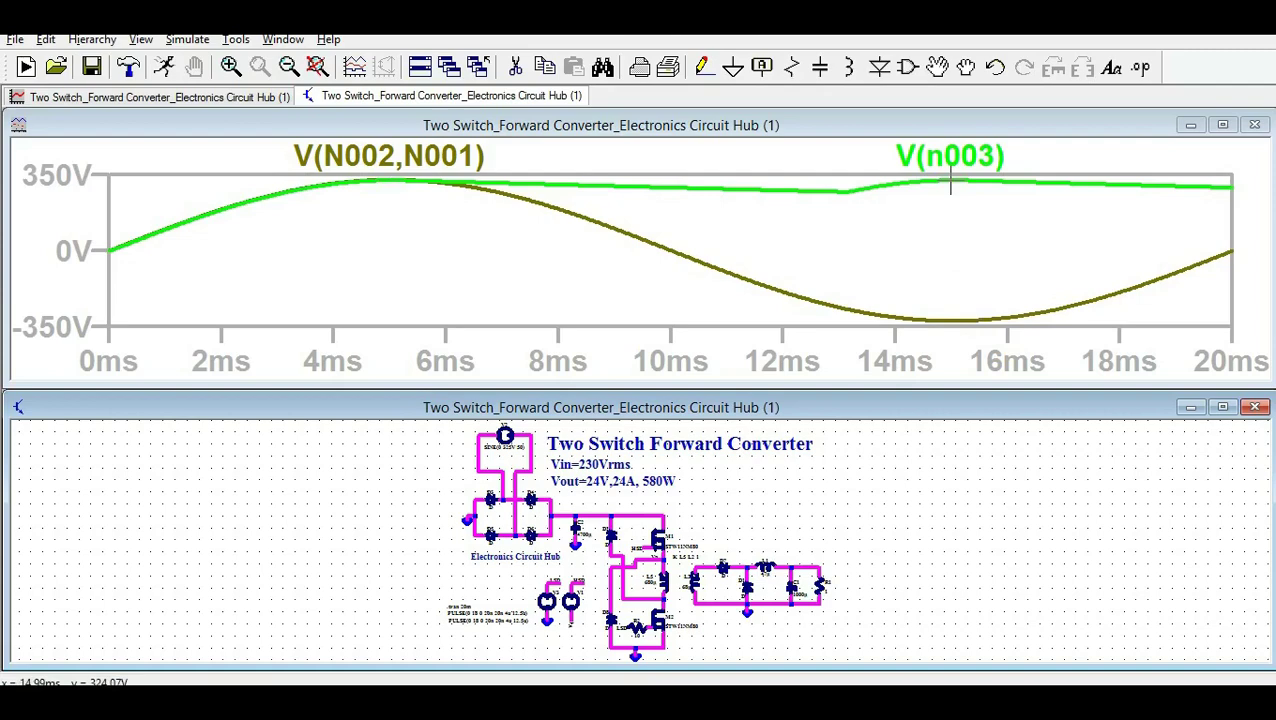
{"action": "left_click", "coordinate": [1222, 125]}
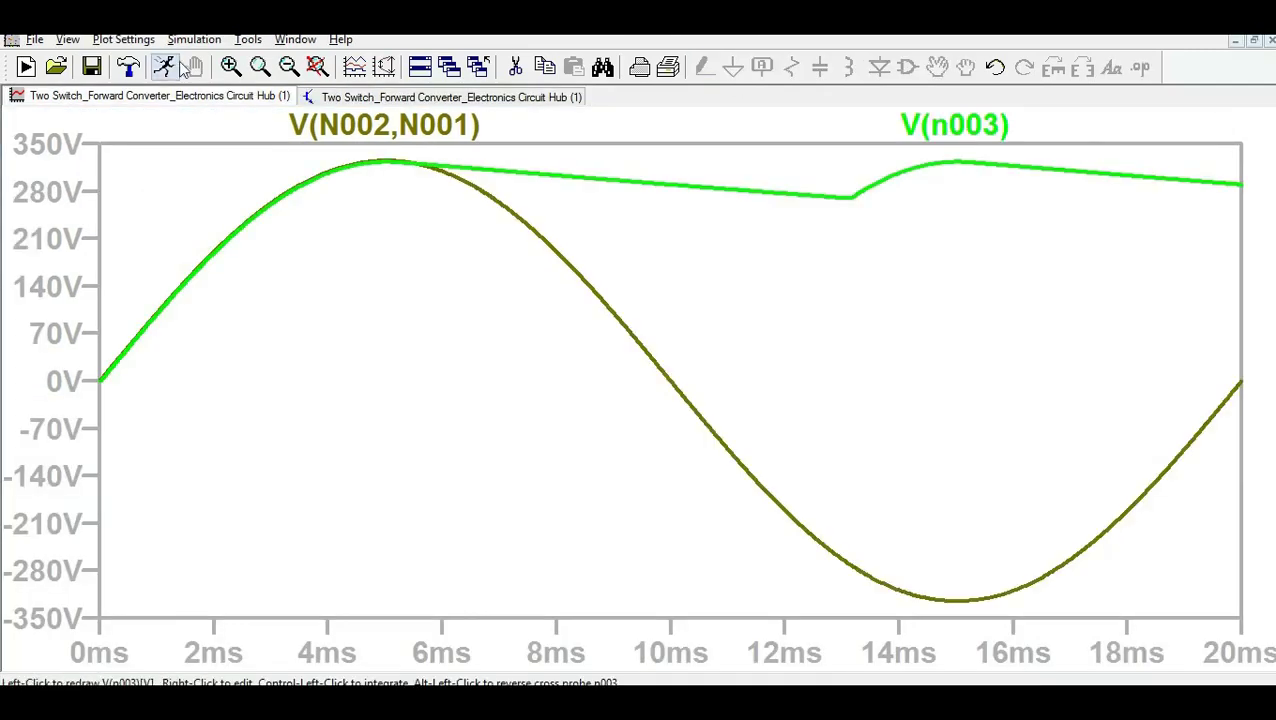
{"action": "left_click", "coordinate": [410, 97]}
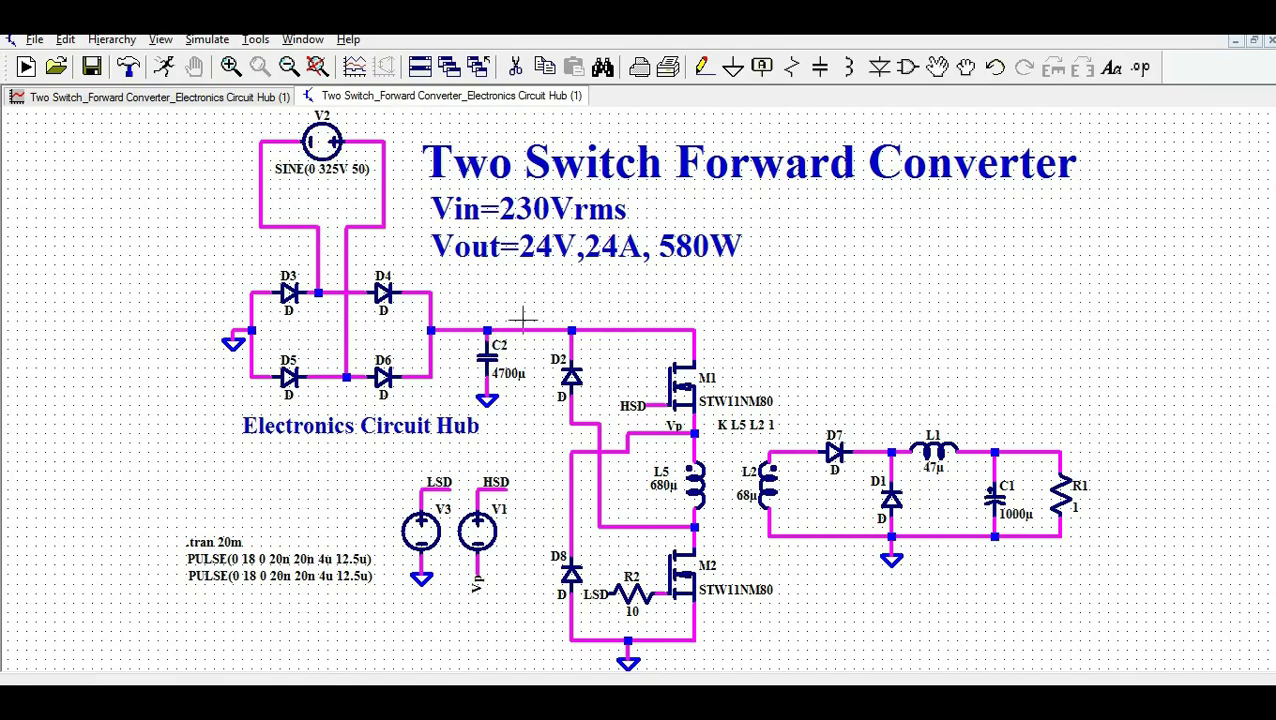
{"action": "key", "text": "ctrl+Tab"}
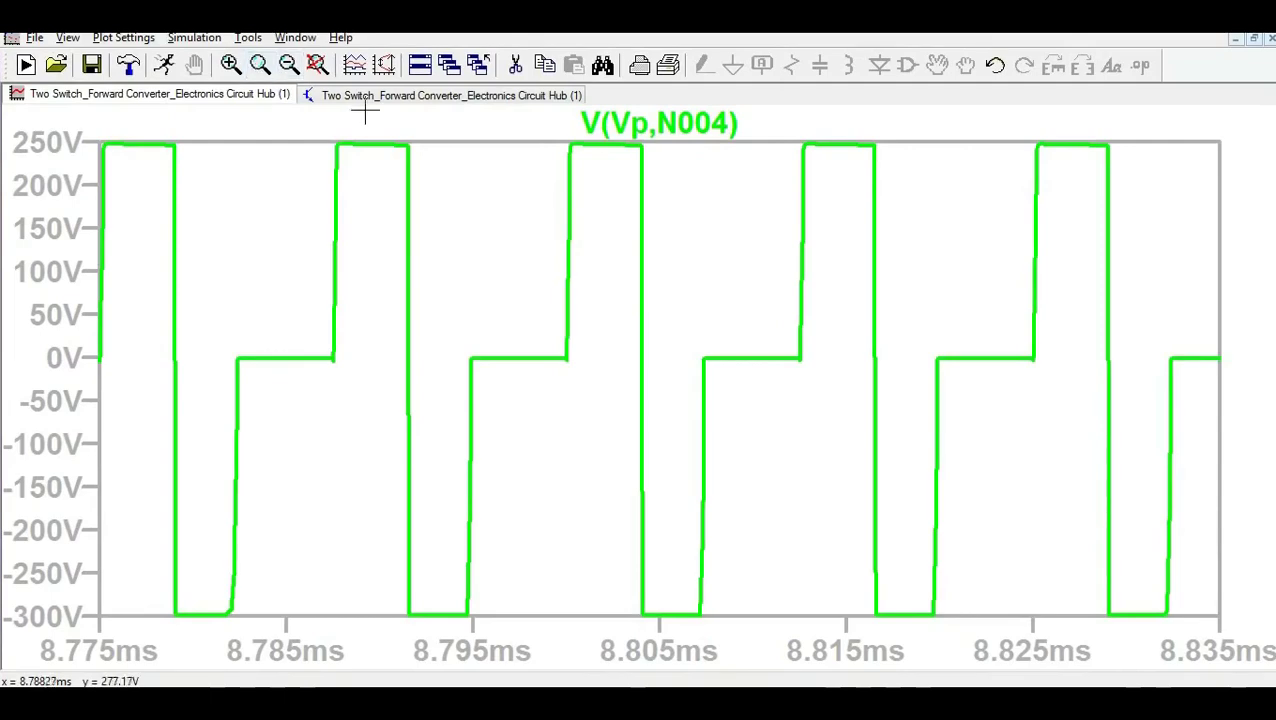
Step: Plot the voltage at the node between L5 and M2, and remove the V(Vp,N004) trace
{"action": "left_click", "coordinate": [368, 97]}
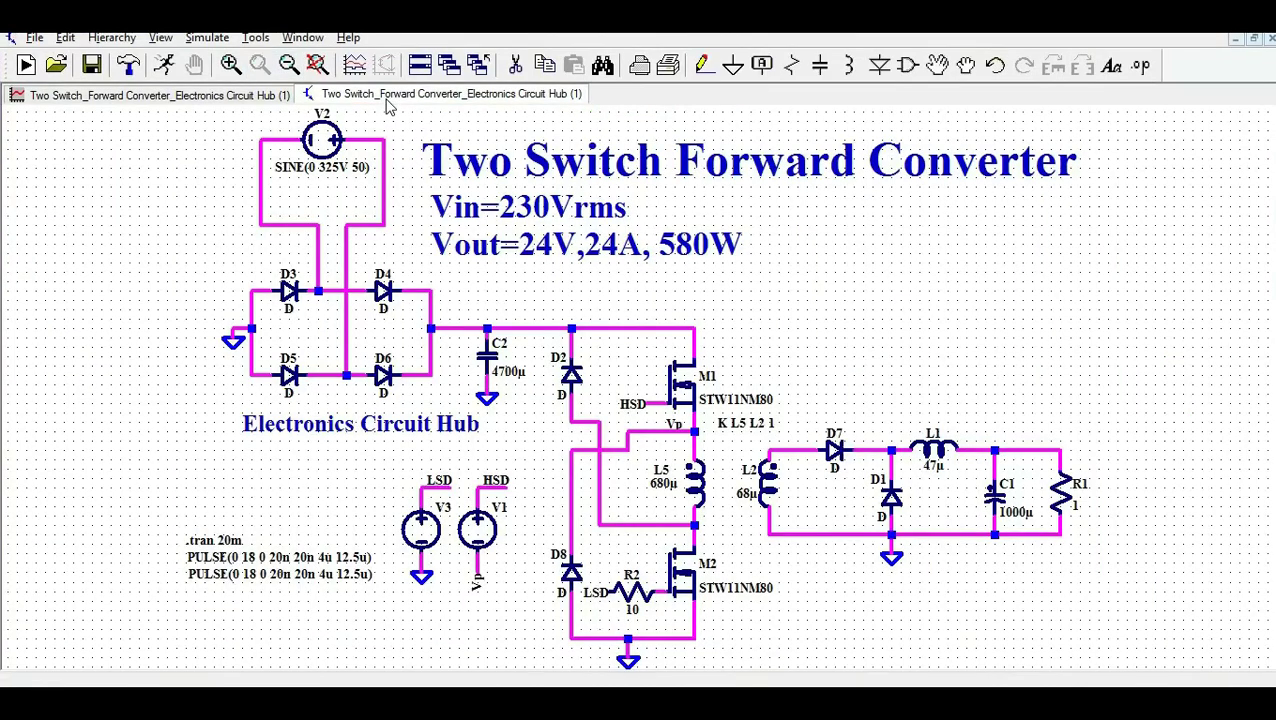
{"action": "left_click", "coordinate": [693, 525]}
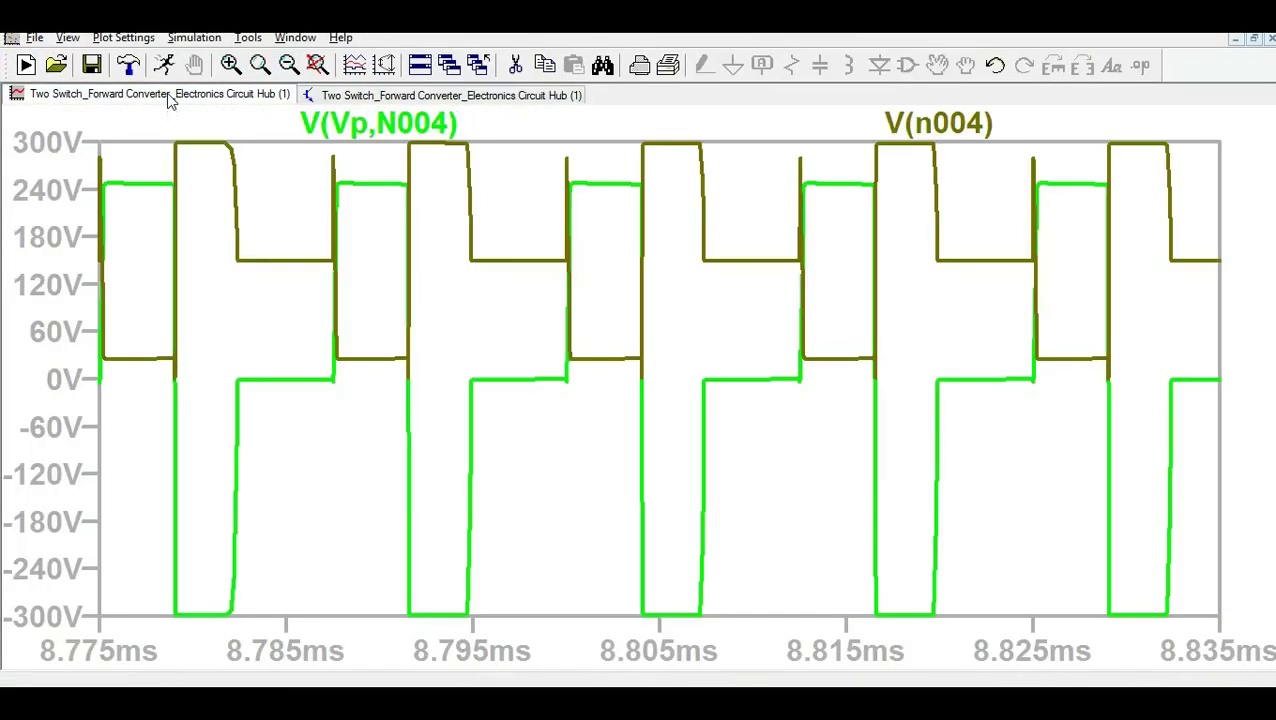
{"action": "right_click", "coordinate": [405, 123]}
{"action": "left_click", "coordinate": [637, 411]}
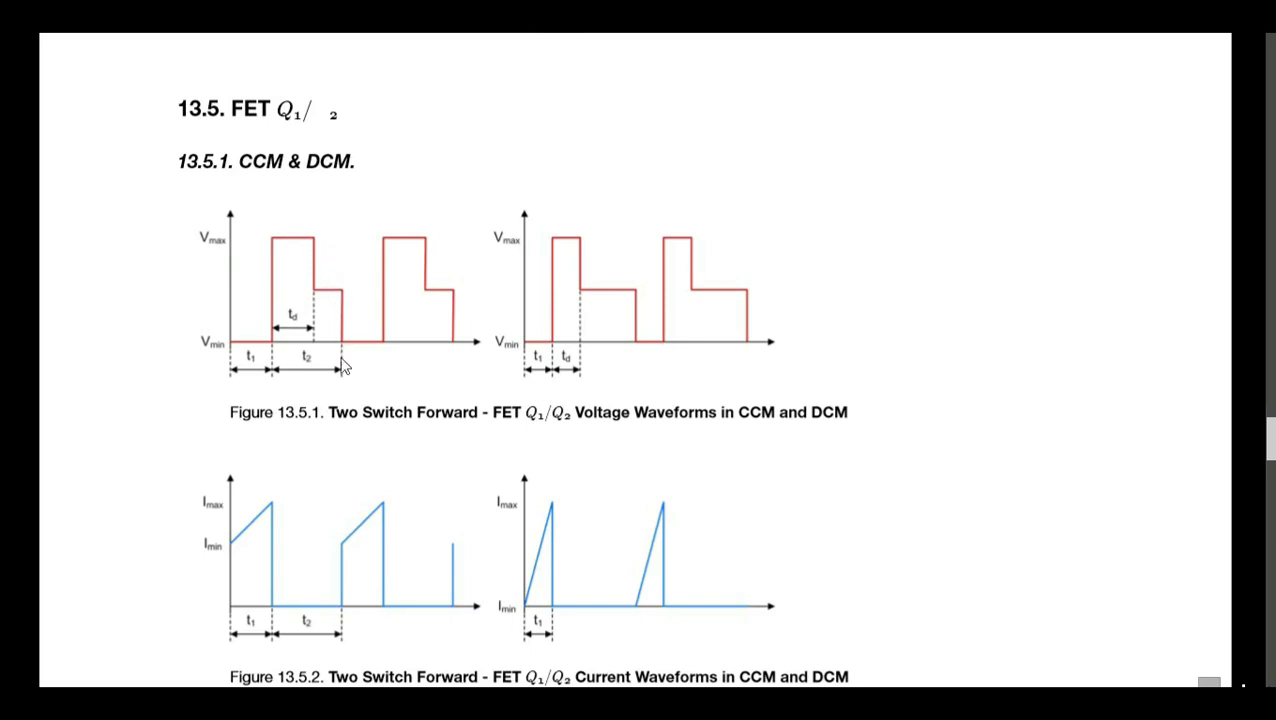
Step: Examine the two-switch forward converter waveform figures for windings, inductor, FETs and demagnetization diodes in the Power Topologies Handbook
{"action": "scroll", "coordinate": [339, 424], "scroll_direction": "up", "scroll_amount": 10}
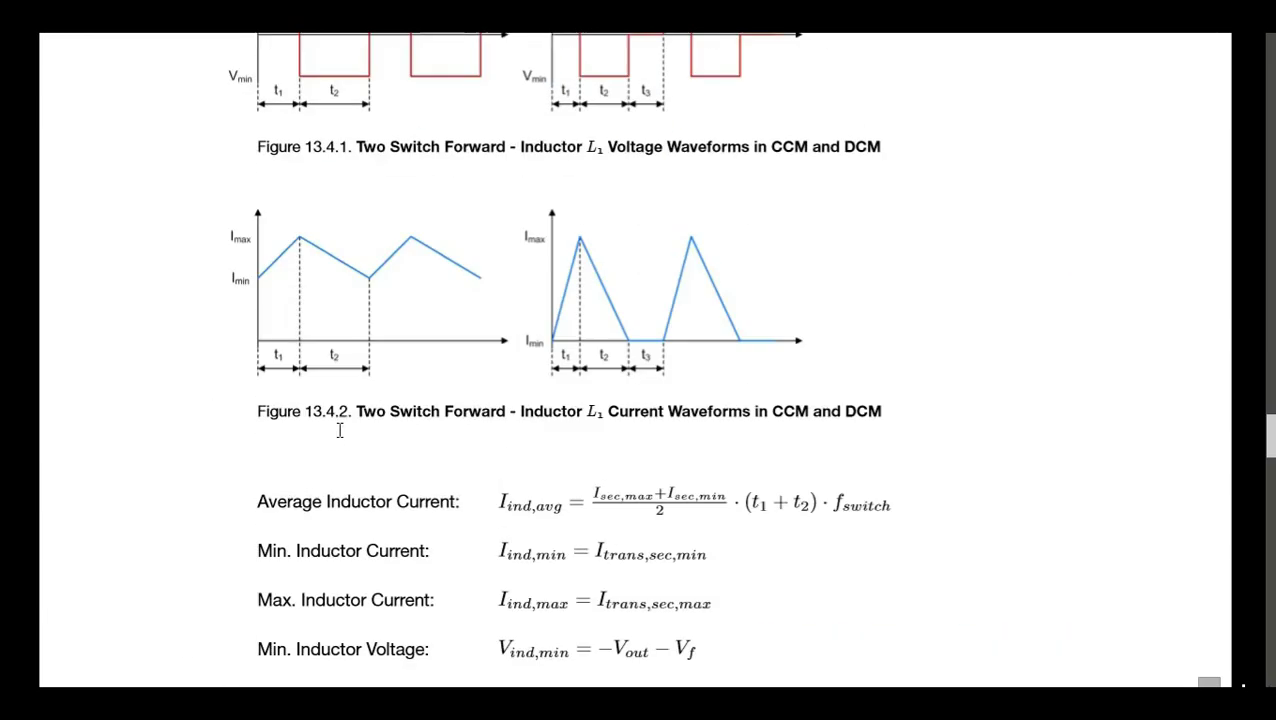
{"action": "scroll", "coordinate": [339, 430], "scroll_direction": "up", "scroll_amount": 5}
{"action": "scroll", "coordinate": [339, 430], "scroll_direction": "up", "scroll_amount": 10}
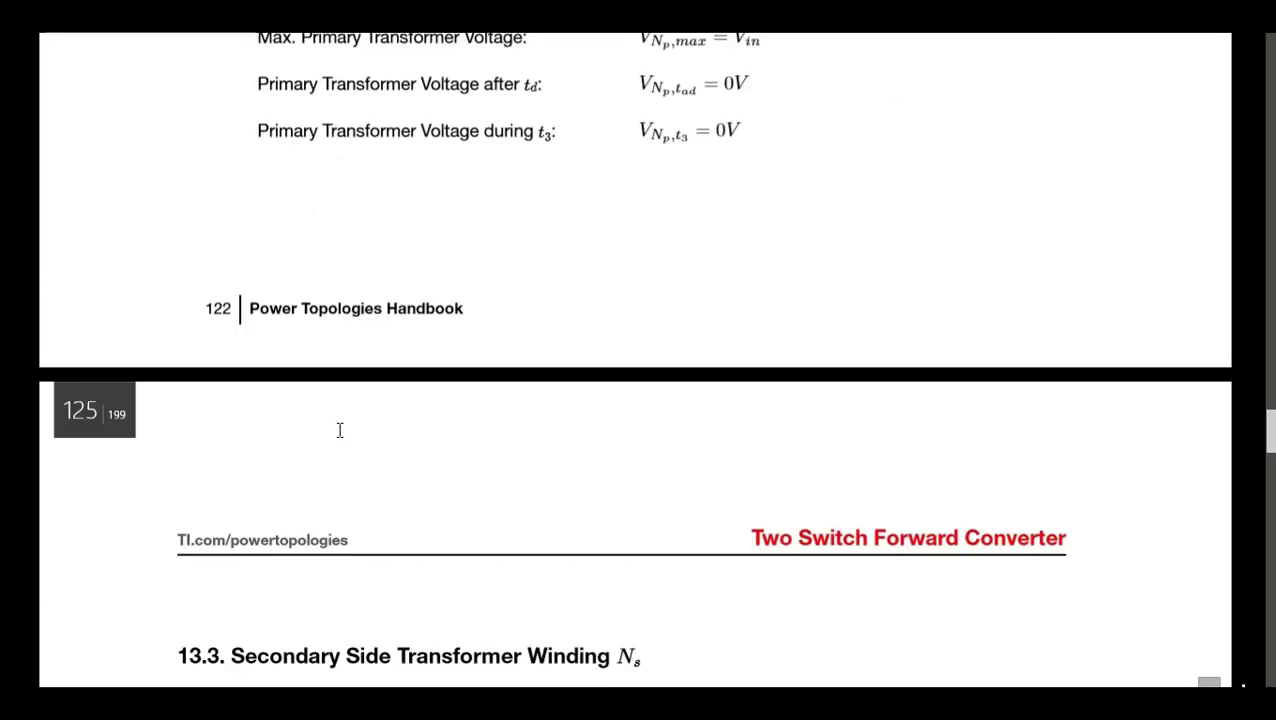
{"action": "scroll", "coordinate": [339, 432], "scroll_direction": "down", "scroll_amount": 6}
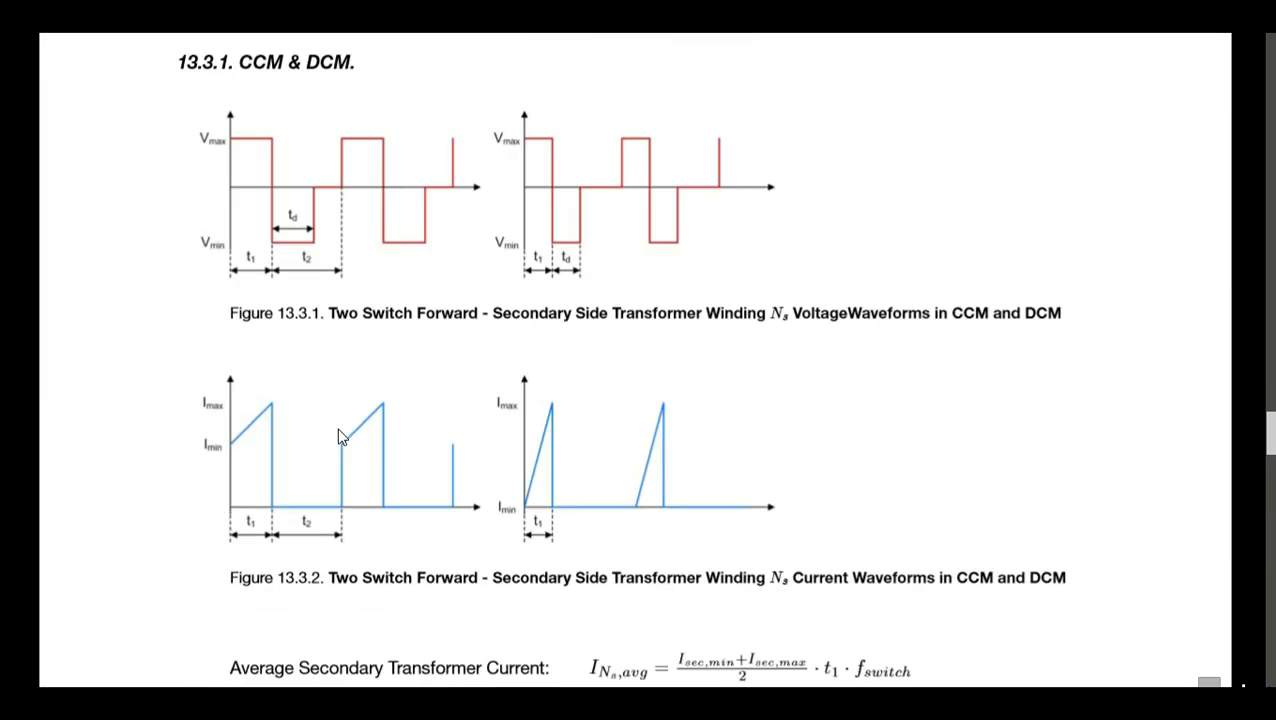
{"action": "scroll", "coordinate": [339, 437], "scroll_direction": "up", "scroll_amount": 2}
{"action": "scroll", "coordinate": [339, 437], "scroll_direction": "down", "scroll_amount": 15}
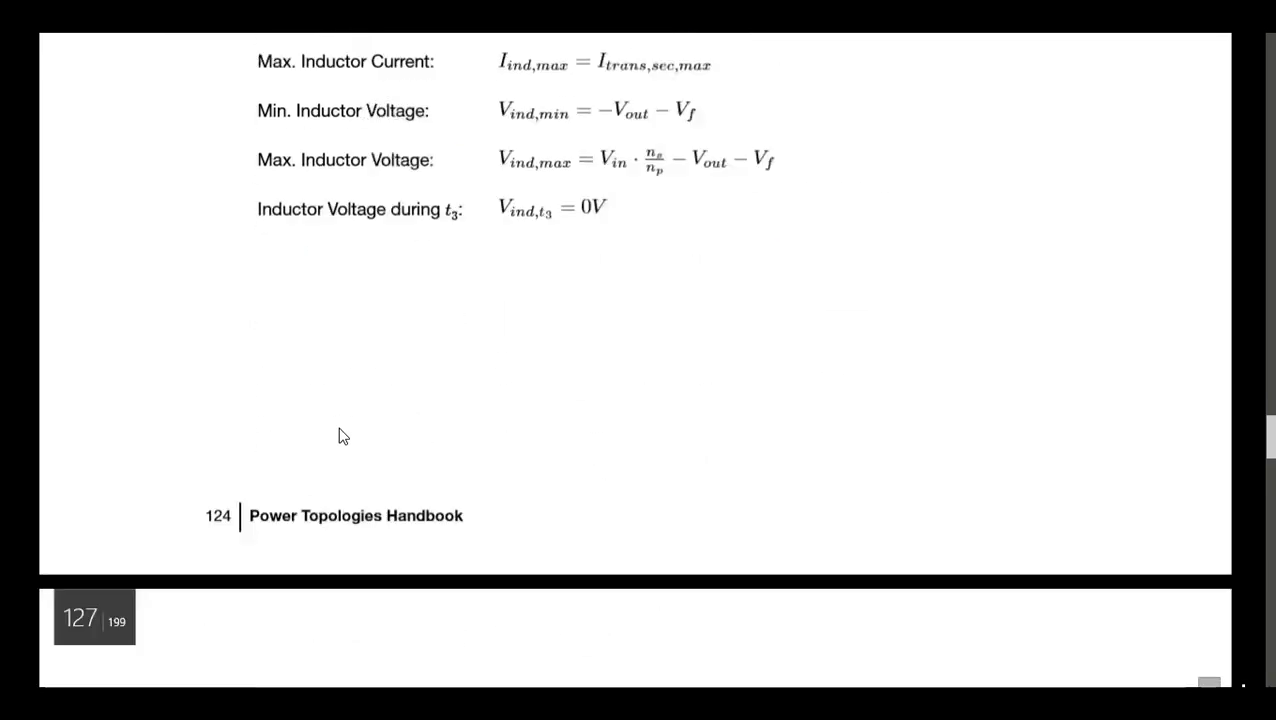
{"action": "scroll", "coordinate": [339, 435], "scroll_direction": "down", "scroll_amount": 20}
{"action": "scroll", "coordinate": [339, 435], "scroll_direction": "up", "scroll_amount": 4}
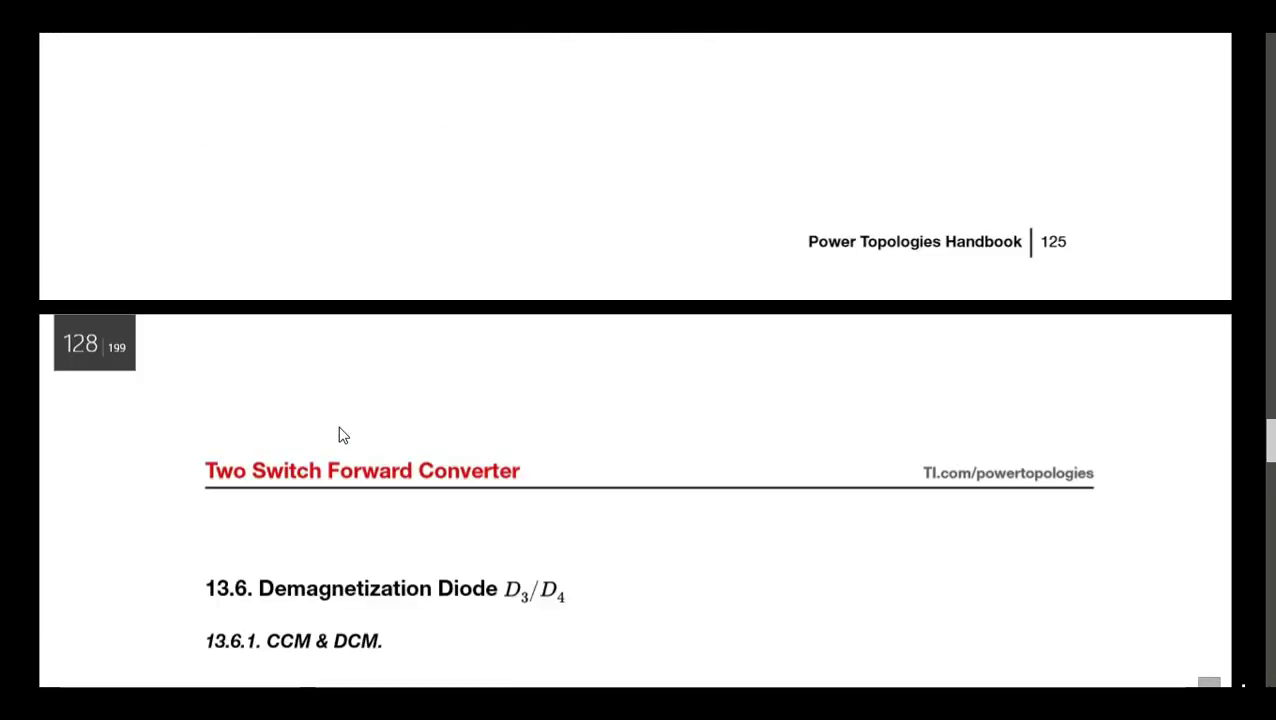
{"action": "scroll", "coordinate": [339, 435], "scroll_direction": "down", "scroll_amount": 5}
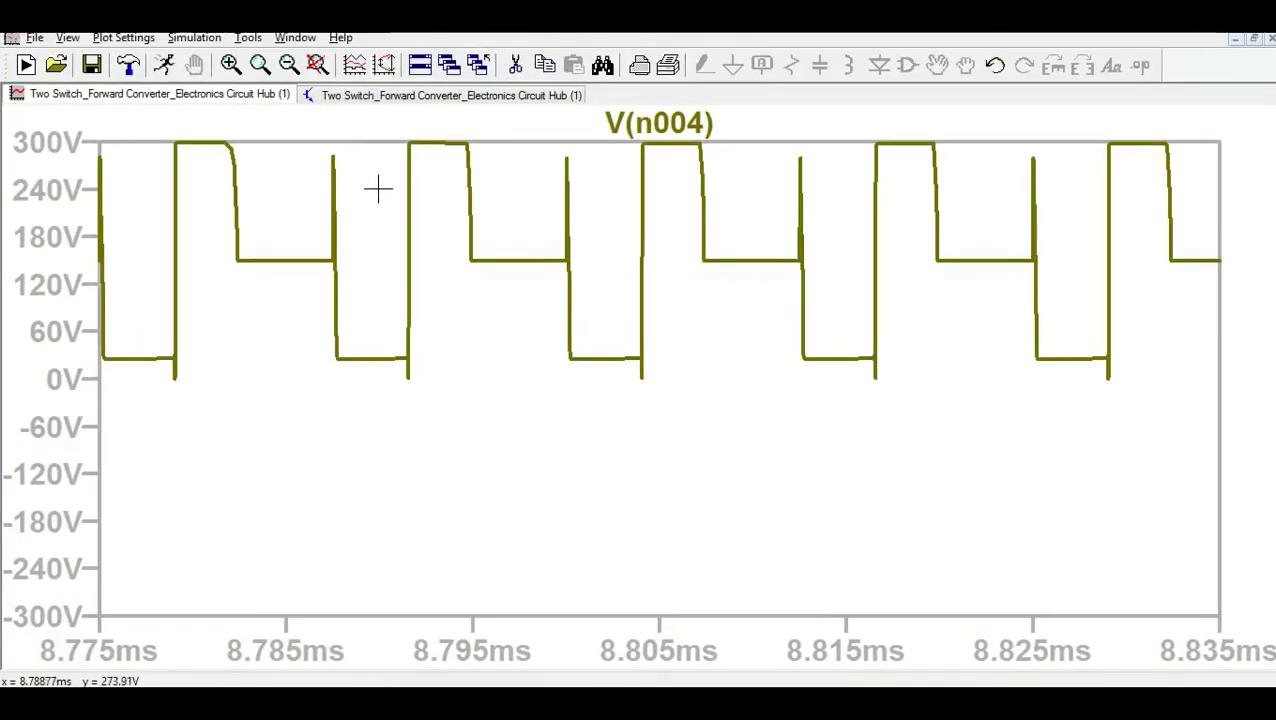
Step: Delete the V(n004) trace from the waveform plot
{"action": "left_click", "coordinate": [203, 100]}
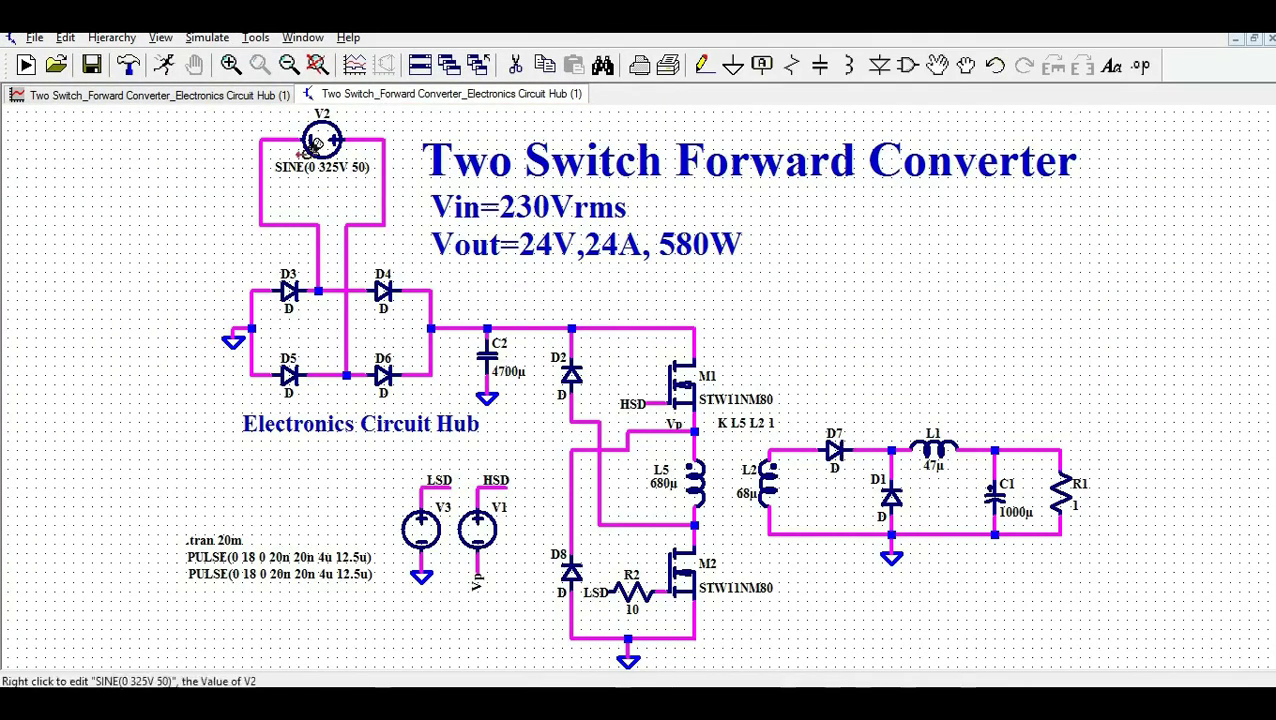
{"action": "left_click", "coordinate": [203, 100]}
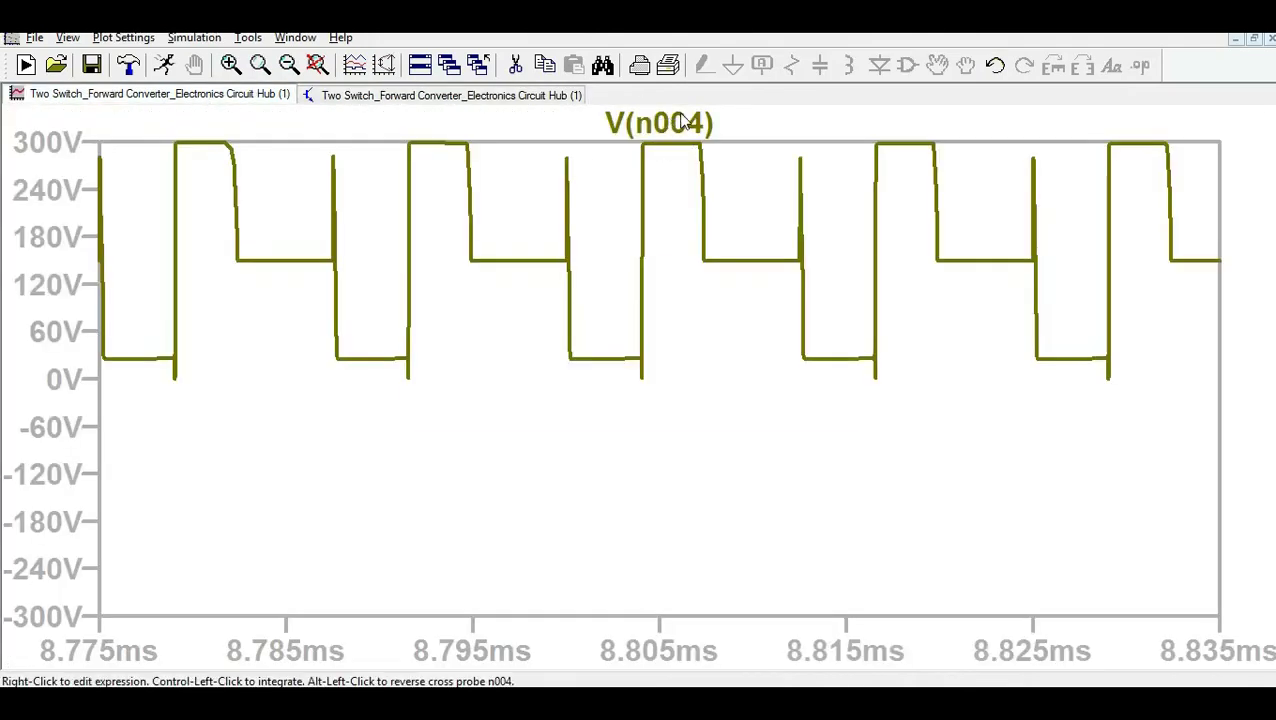
{"action": "right_click", "coordinate": [684, 121]}
{"action": "left_click", "coordinate": [658, 410]}
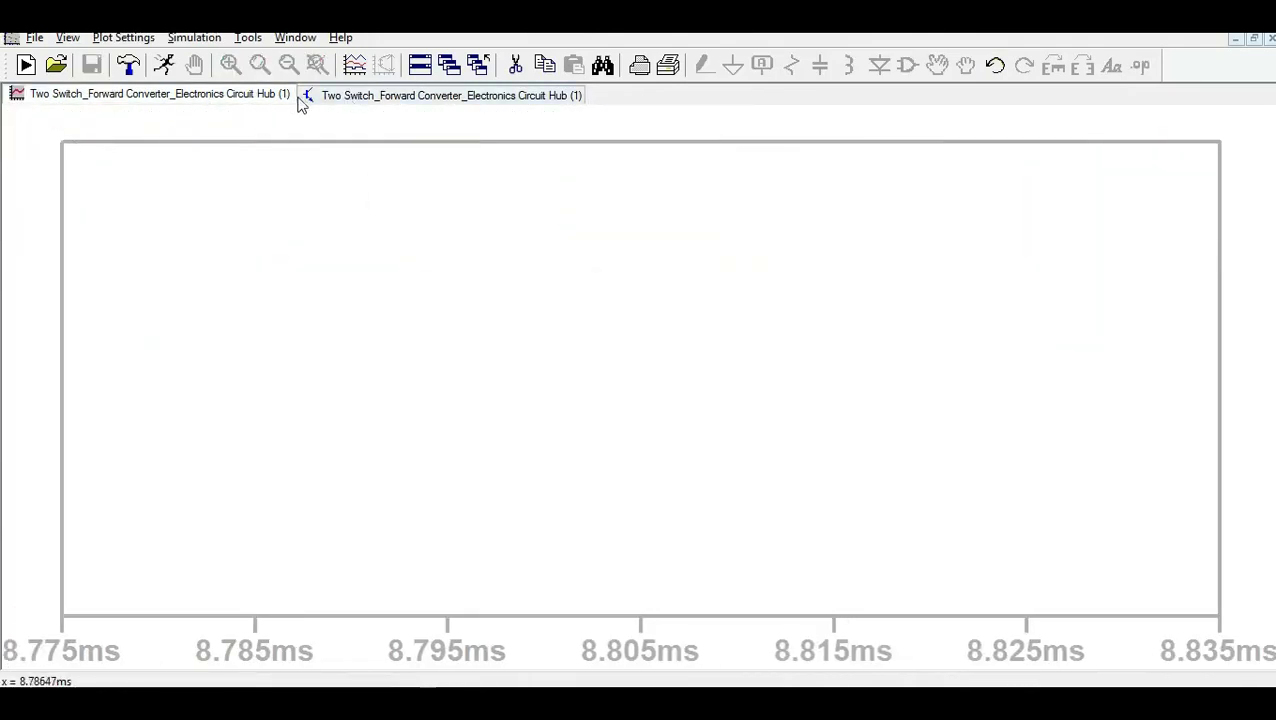
Step: Plot the currents through the demagnetization diodes D2 and D8
{"action": "left_click", "coordinate": [350, 97]}
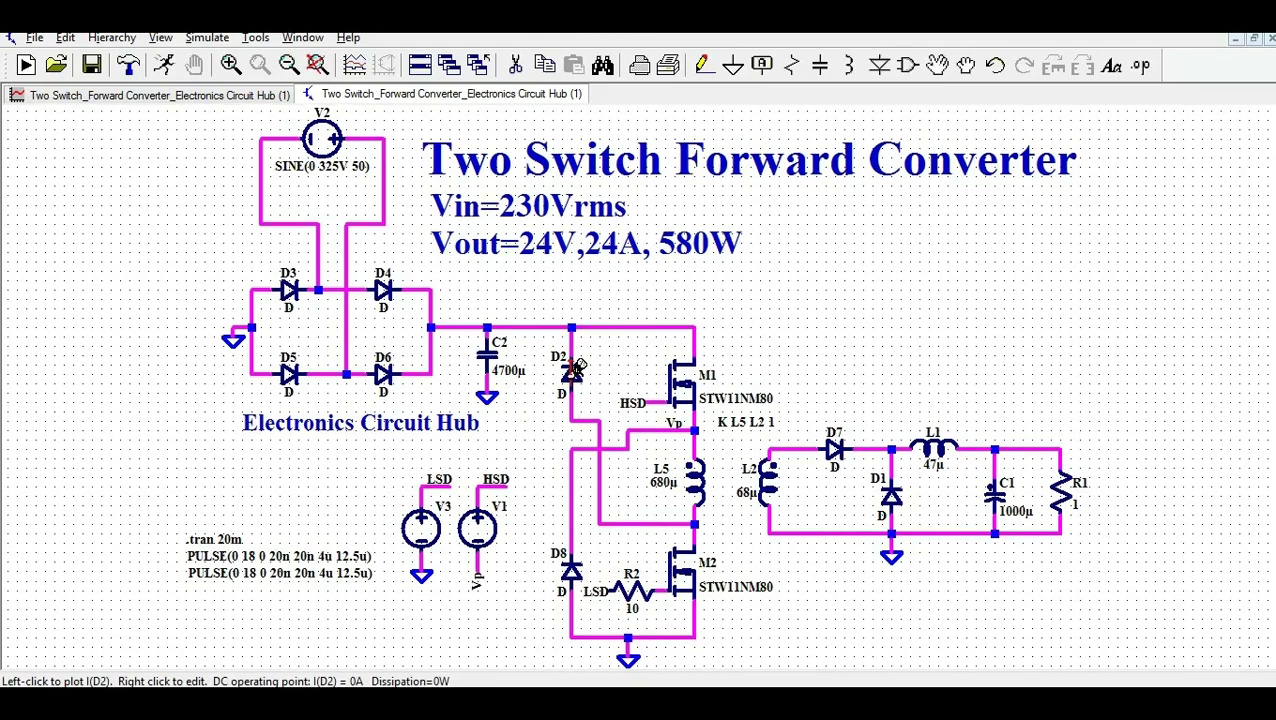
{"action": "left_click", "coordinate": [577, 572]}
{"action": "left_click", "coordinate": [165, 95]}
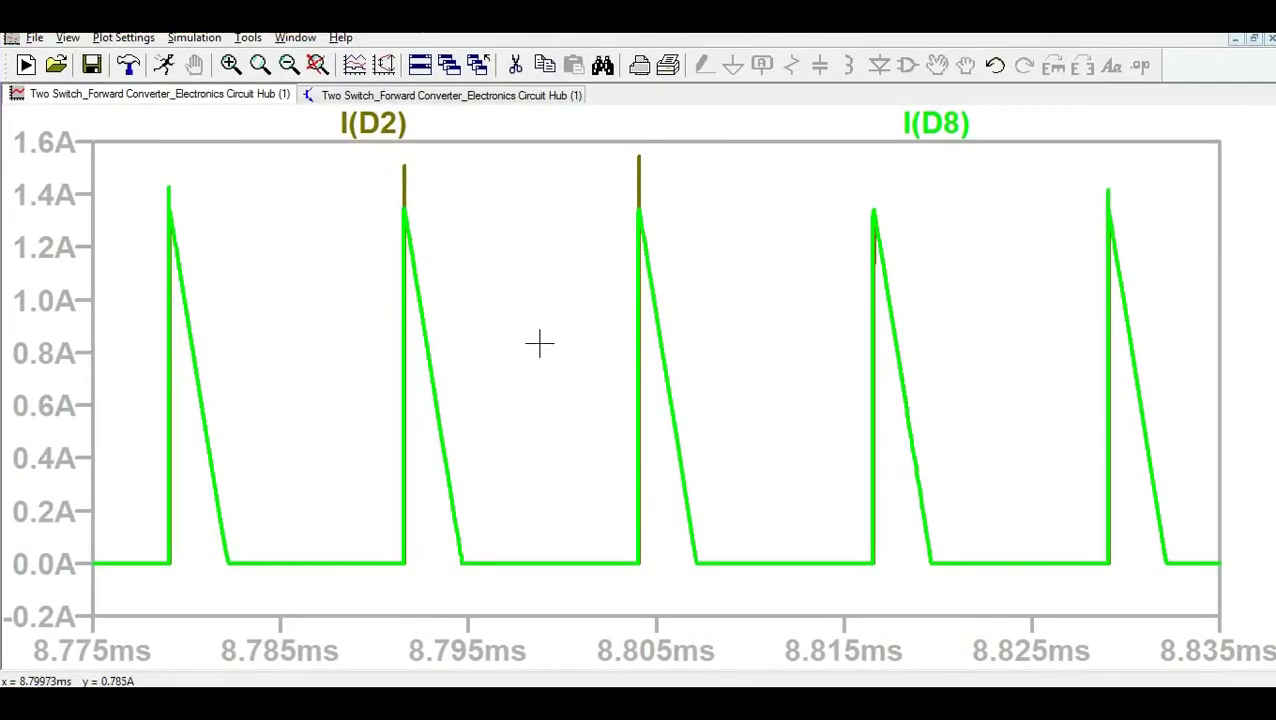
Step: Plot the voltage across the transformer secondary winding L2 and delete the I(D2) and I(D8) traces
{"action": "left_click", "coordinate": [435, 95]}
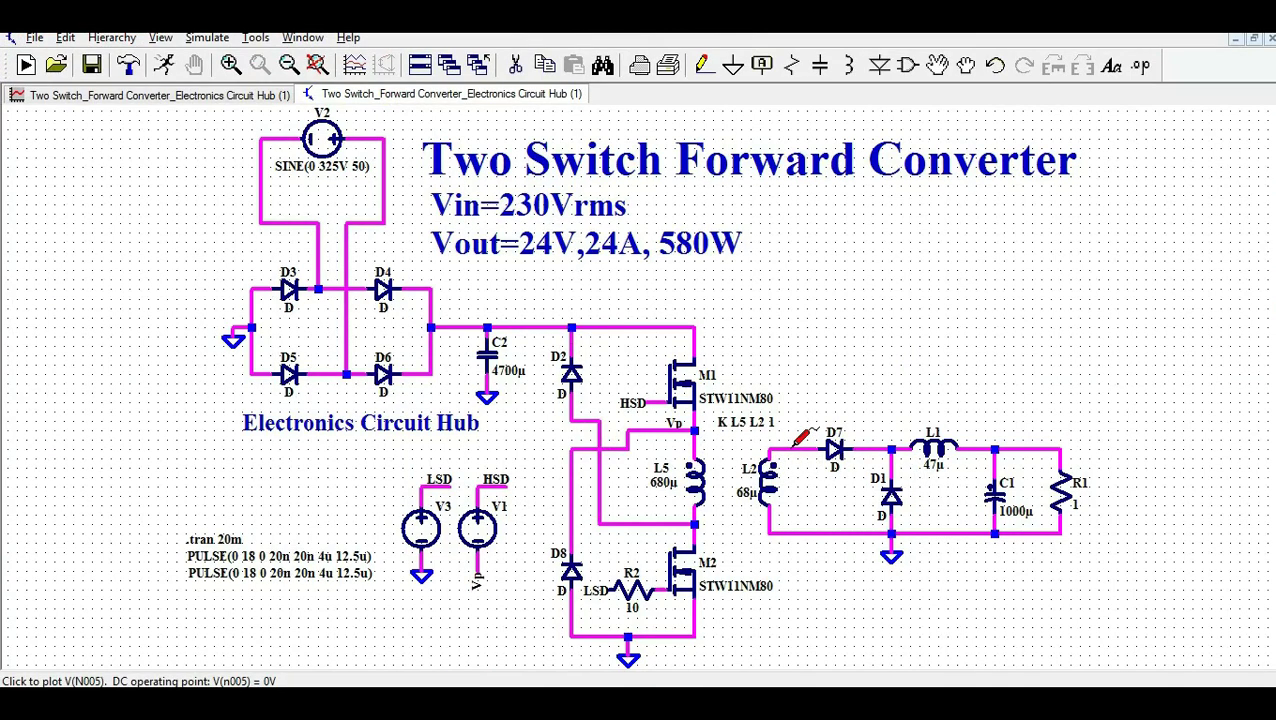
{"action": "left_click_drag", "start_coordinate": [795, 444], "coordinate": [798, 527]}
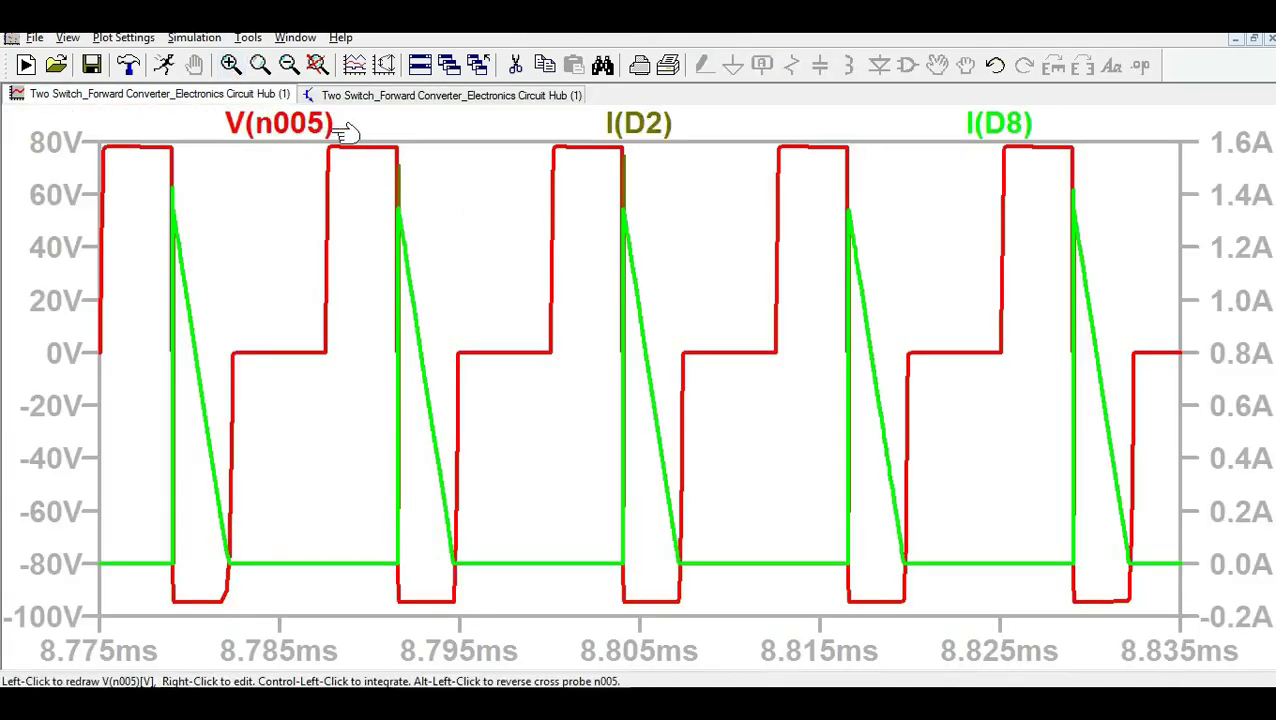
{"action": "right_click", "coordinate": [628, 122]}
{"action": "left_click", "coordinate": [659, 409]}
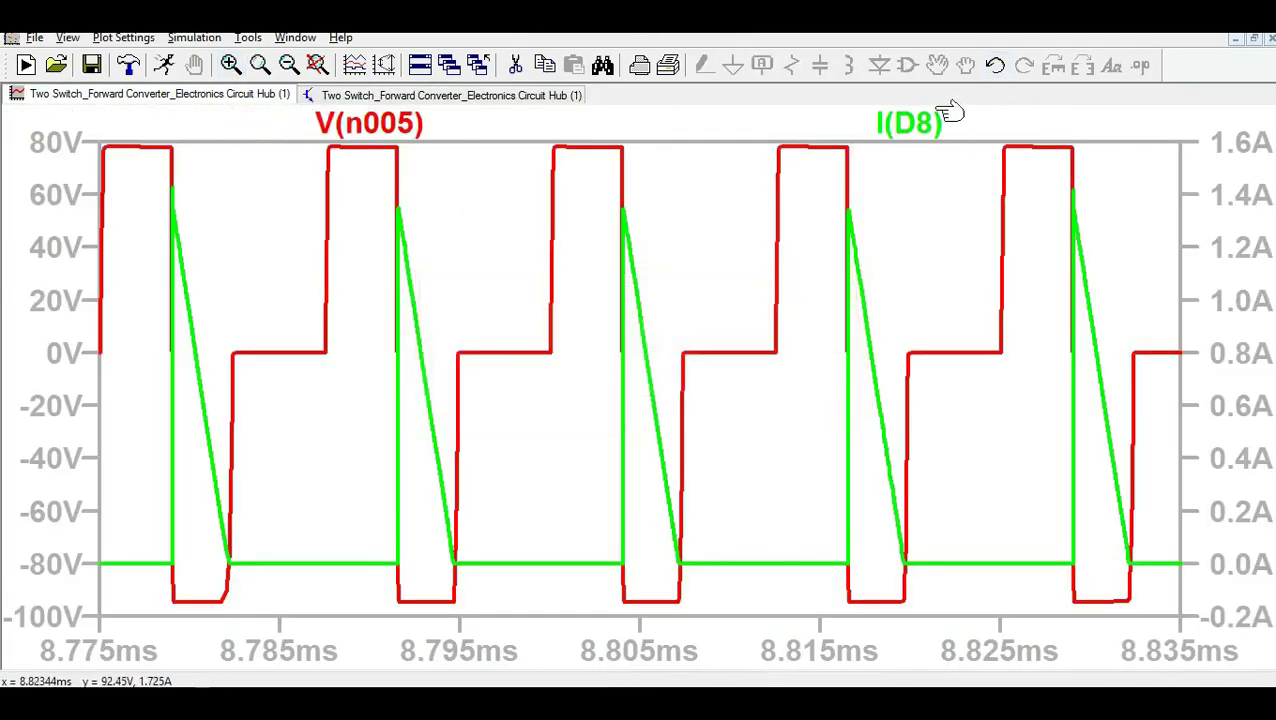
{"action": "right_click", "coordinate": [918, 122]}
{"action": "left_click", "coordinate": [659, 409]}
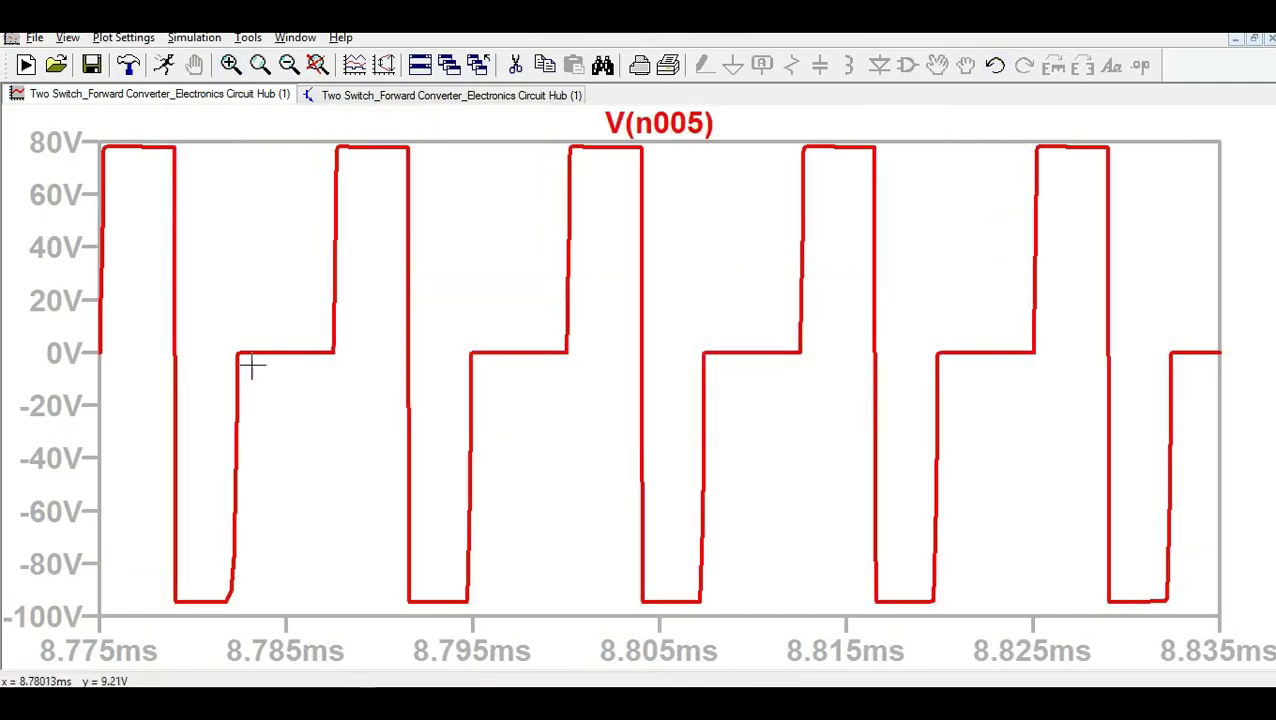